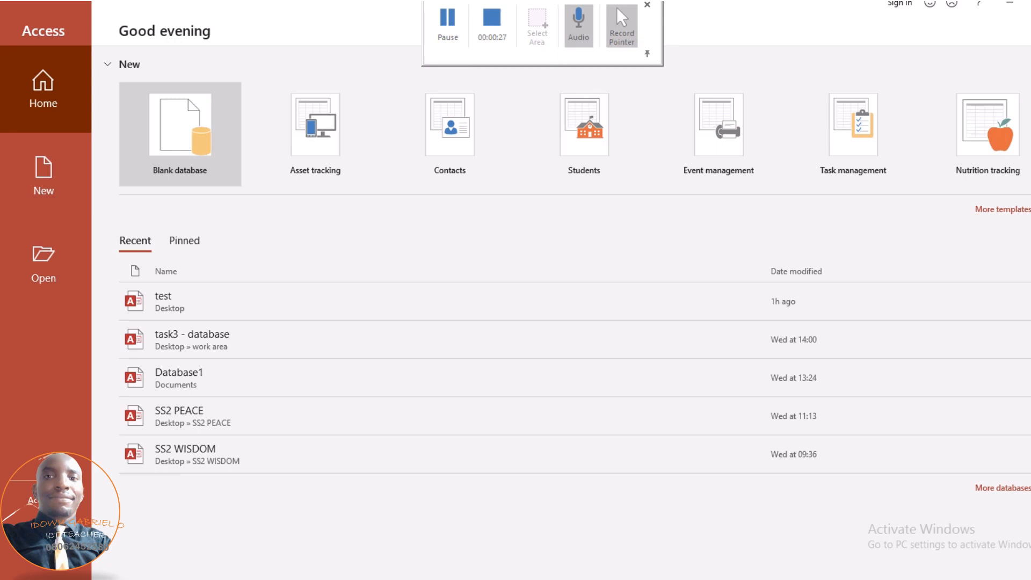
# Start a new blank database and set its file name to TASK3
pyautogui.click(180, 130)
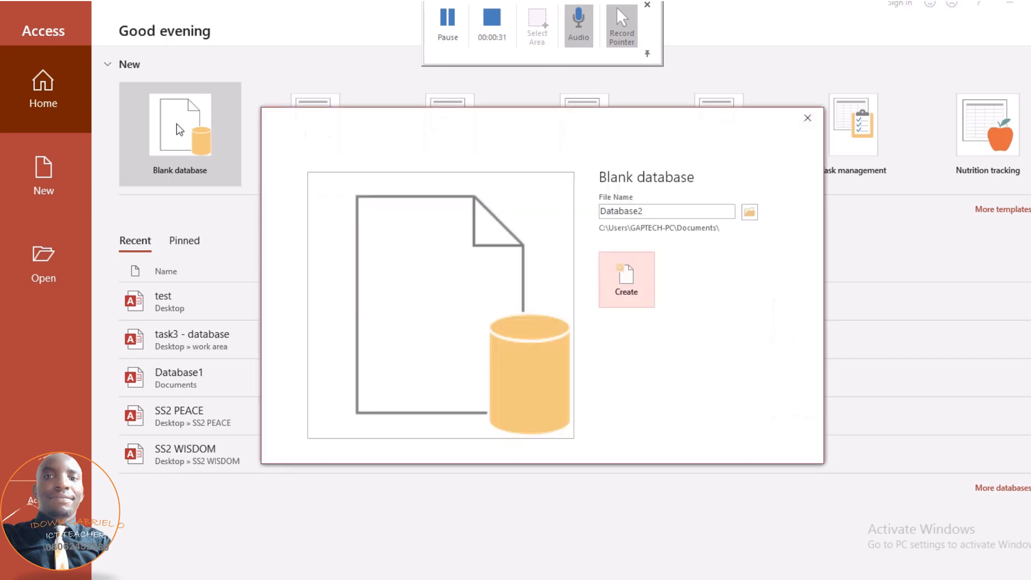
pyautogui.doubleClick(627, 211)
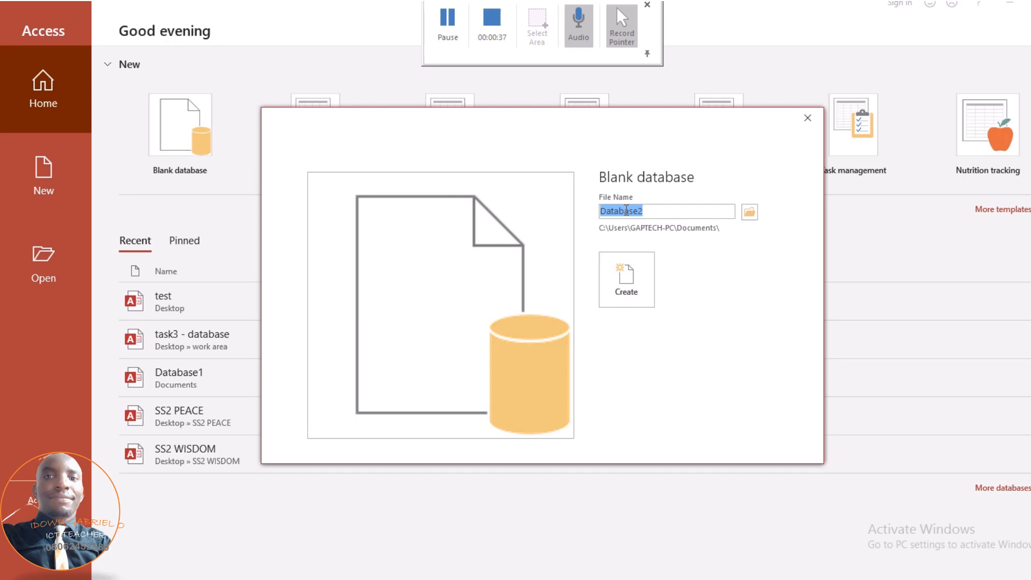
pyautogui.write('t')
pyautogui.press('BackSpace')
pyautogui.write('TAS')
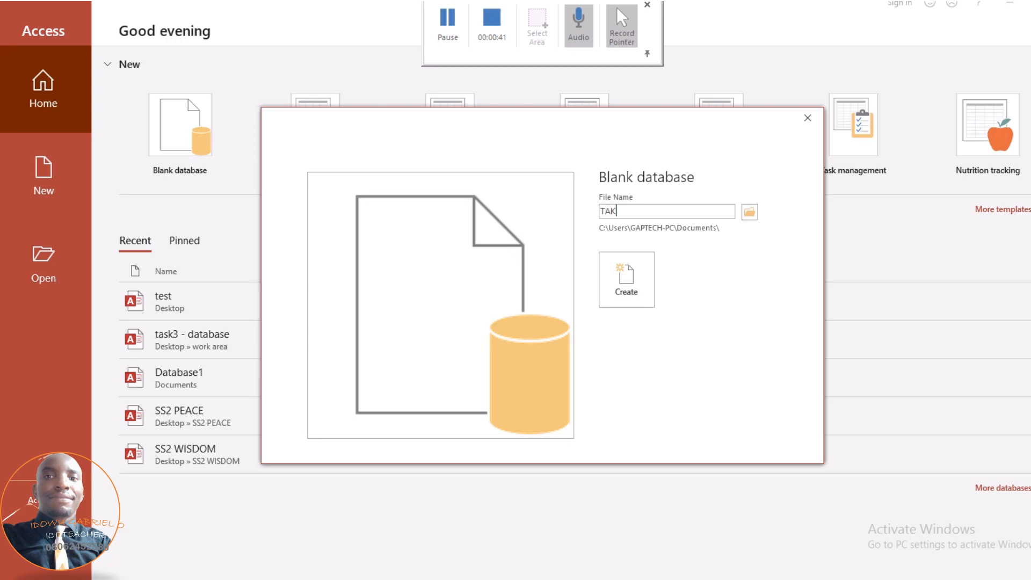
pyautogui.press('BackSpace')
pyautogui.write('SK3')
# Choose the WORK_AREA folder on the Desktop as the save location and create the database
pyautogui.click(750, 212)
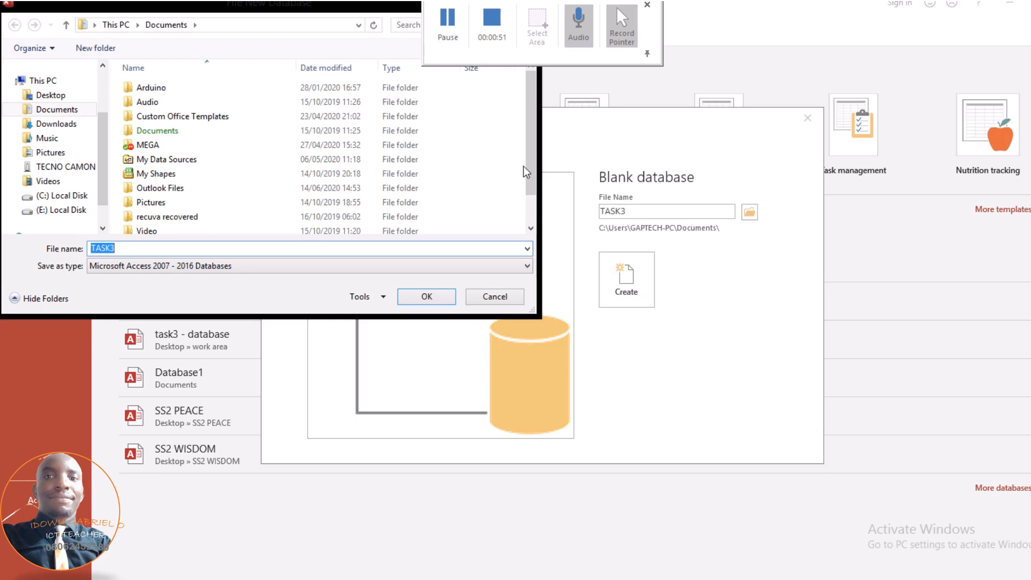
pyautogui.click(54, 96)
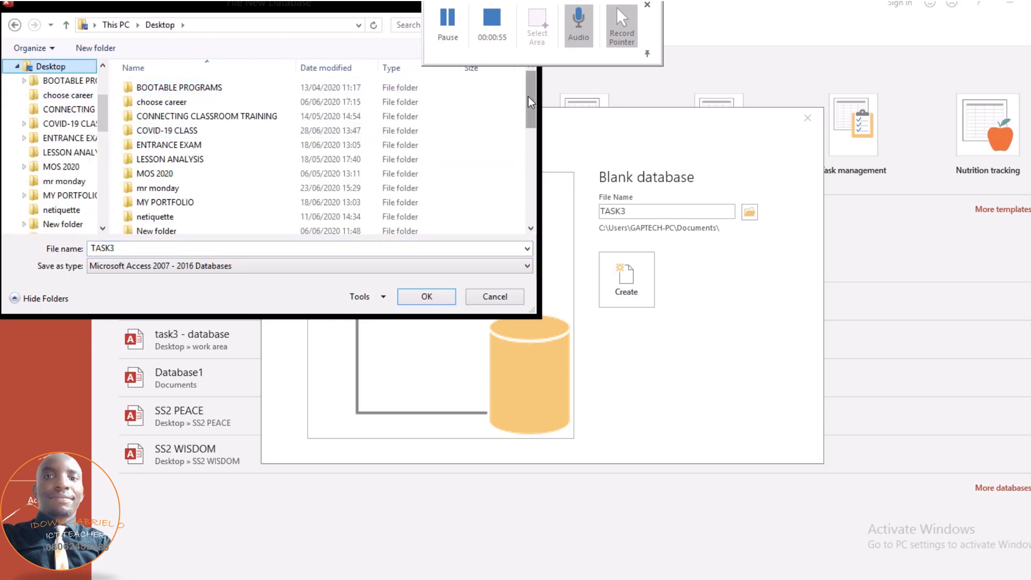
pyautogui.moveTo(527, 95); pyautogui.dragTo(541, 193)
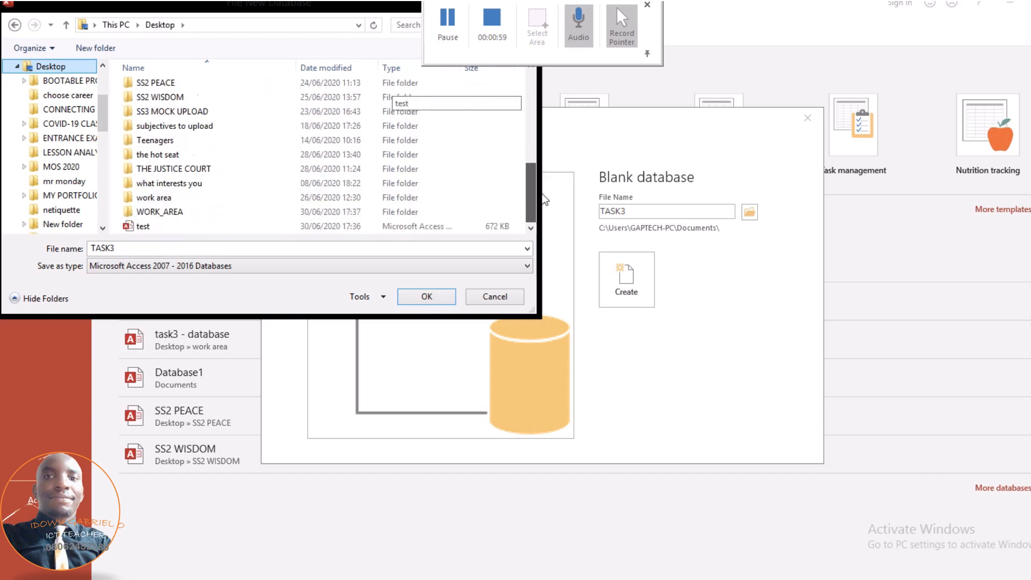
pyautogui.click(175, 211)
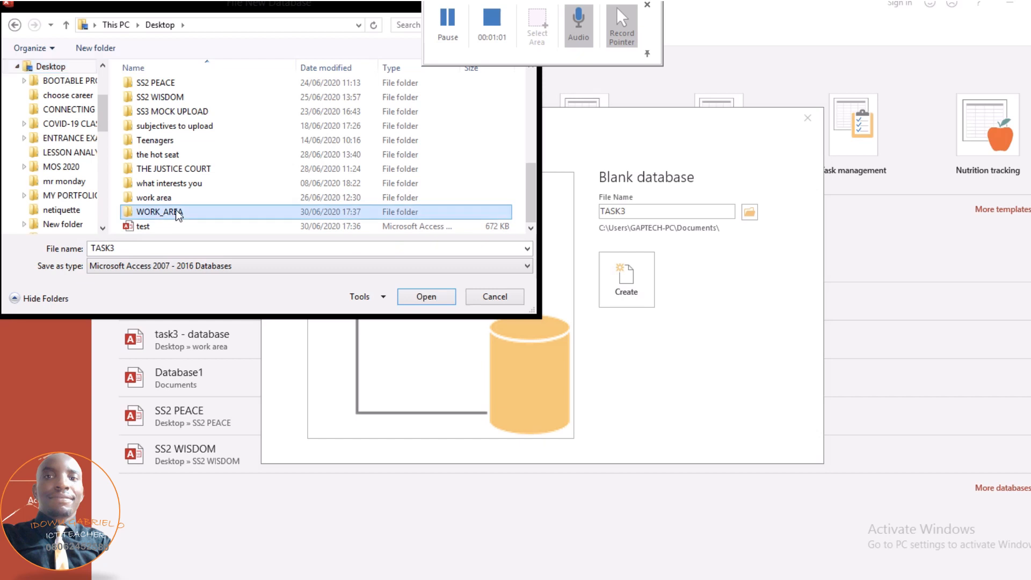
pyautogui.doubleClick(175, 211)
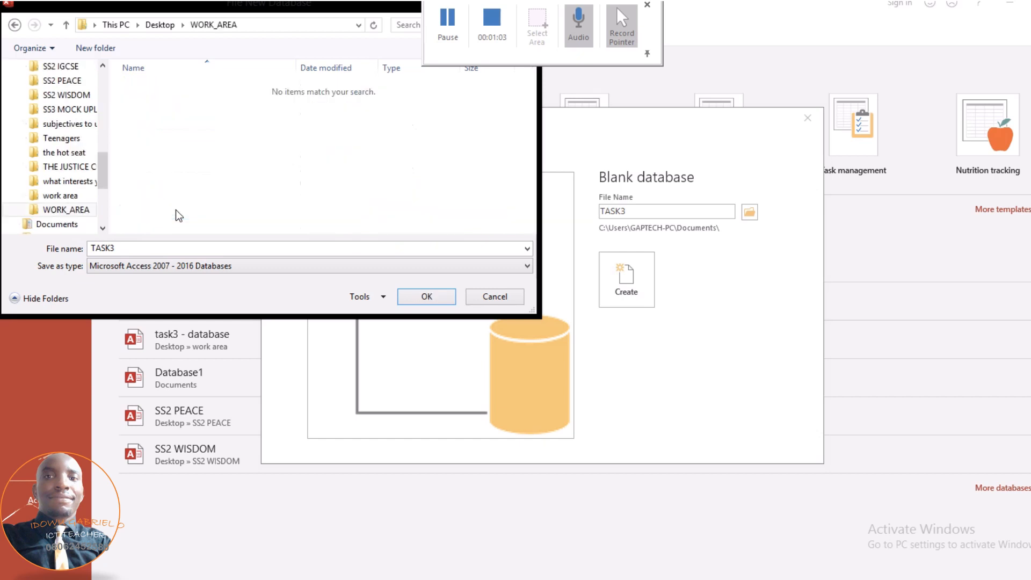
pyautogui.click(410, 295)
pyautogui.click(630, 274)
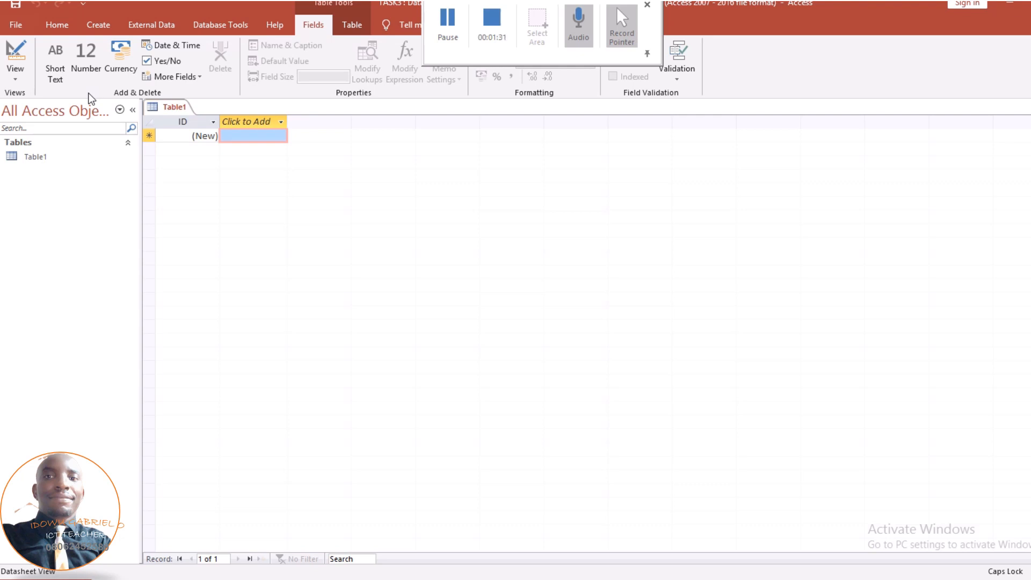
# Start importing external data from a text file
pyautogui.click(150, 26)
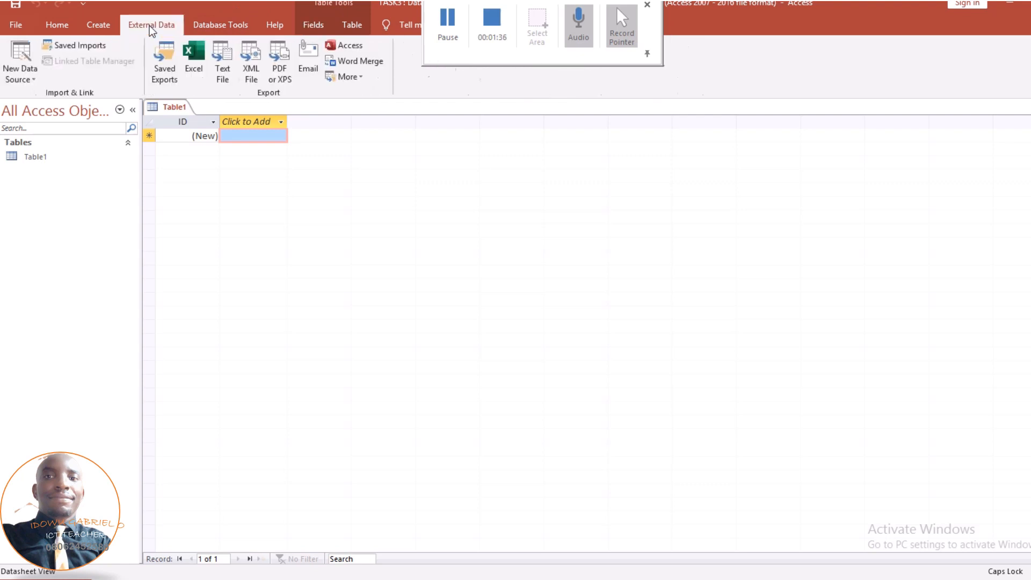
pyautogui.click(30, 79)
pyautogui.moveTo(62, 108)
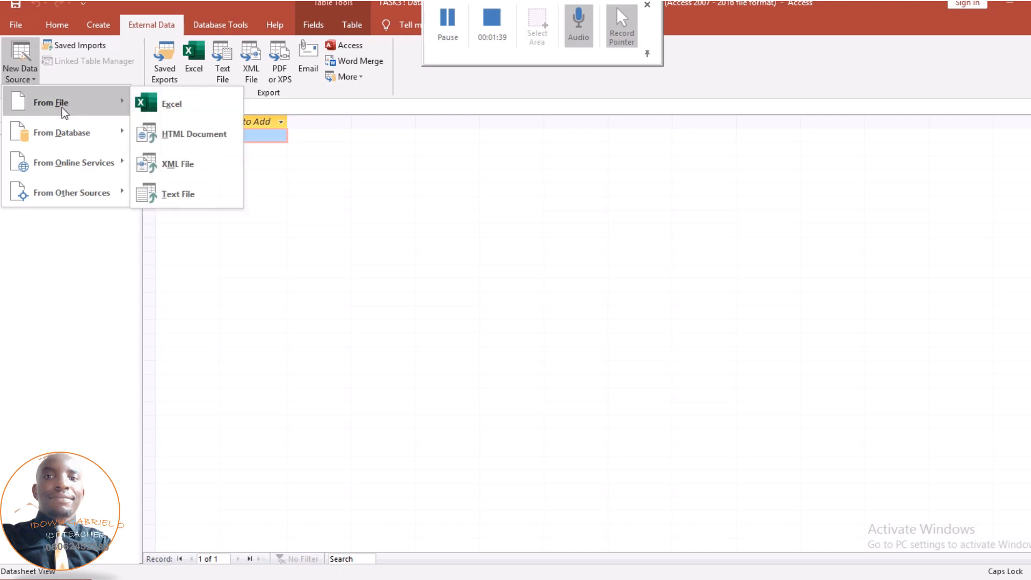
pyautogui.click(178, 193)
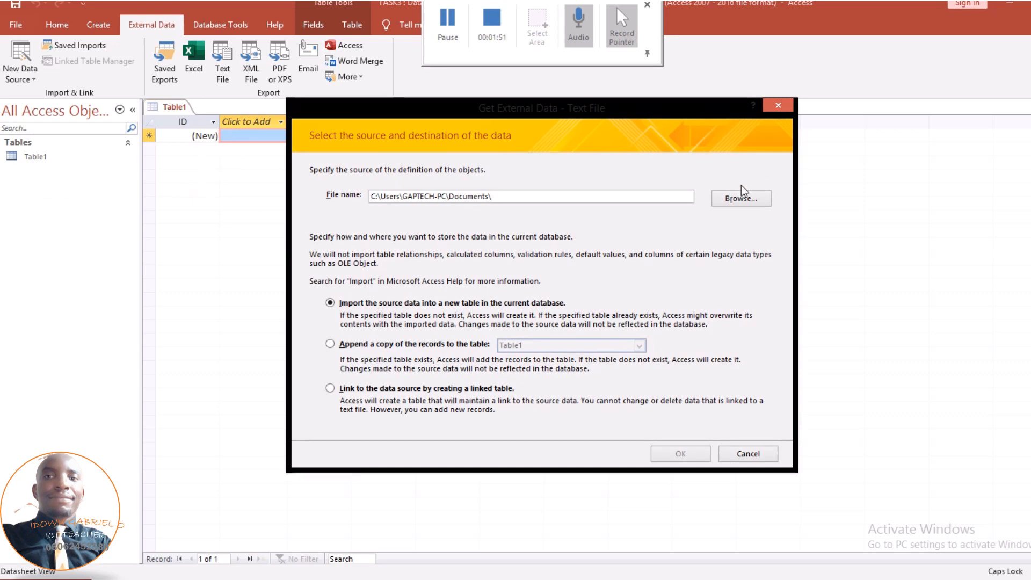
# Select N218CUSTOMERS from the SS2 IGCSE folder on the Desktop as the import source file
pyautogui.click(734, 199)
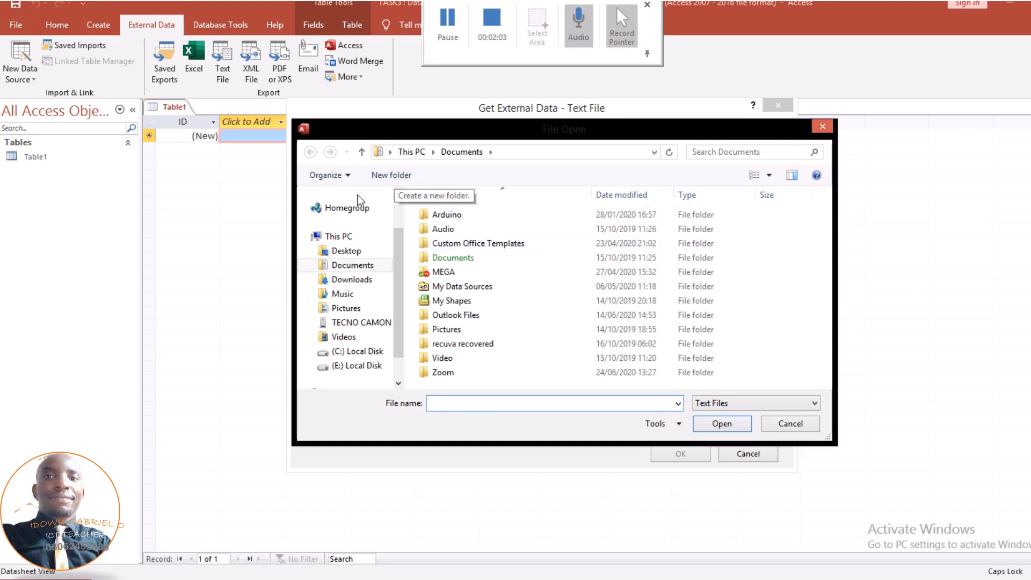
pyautogui.click(356, 252)
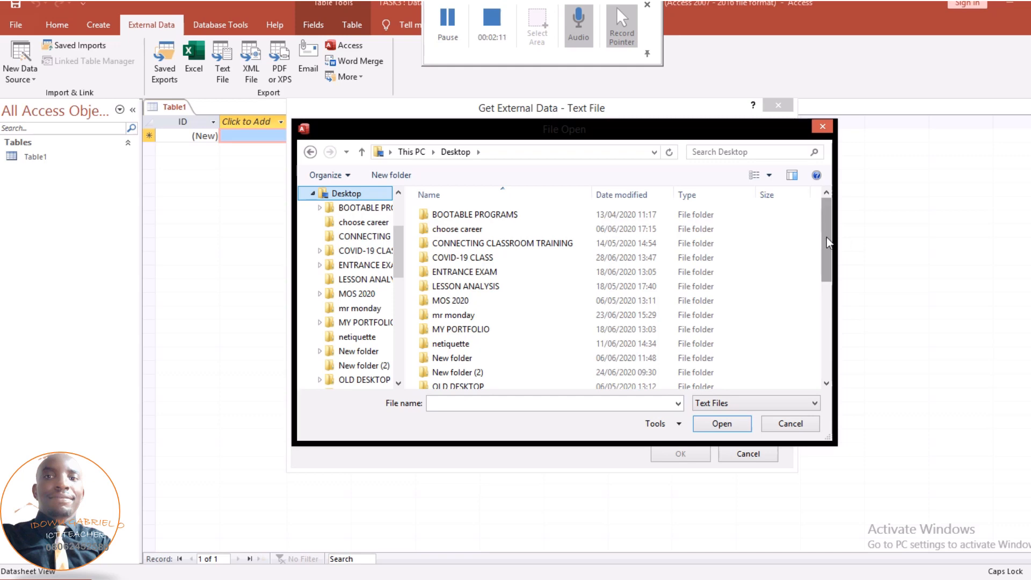
pyautogui.moveTo(827, 237); pyautogui.dragTo(840, 289)
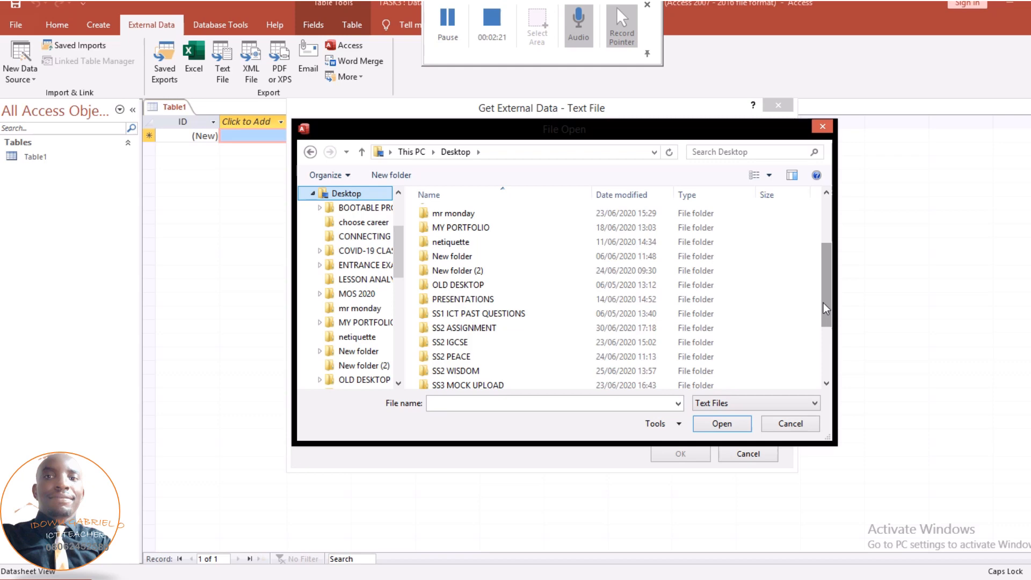
pyautogui.click(487, 342)
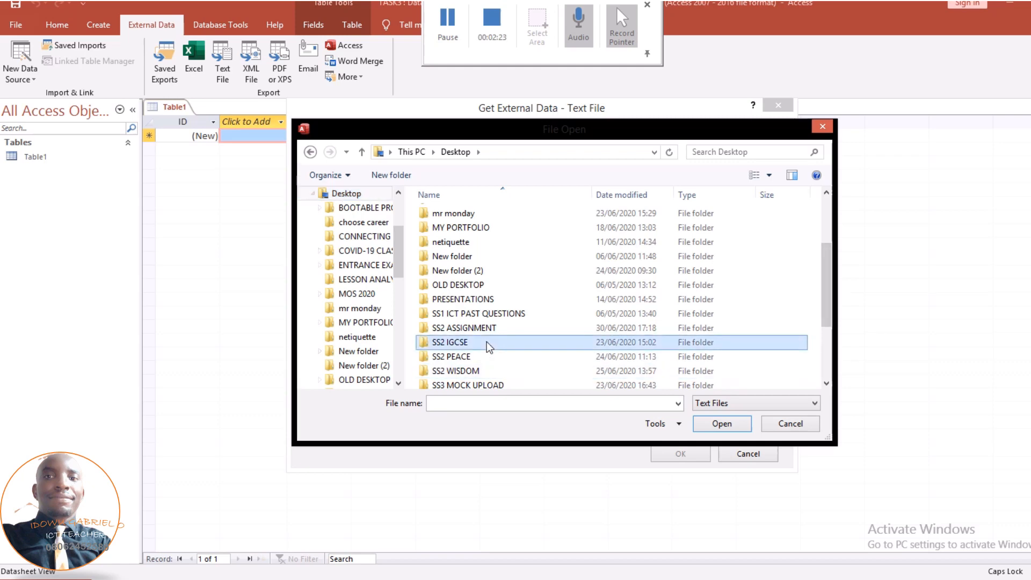
pyautogui.doubleClick(487, 341)
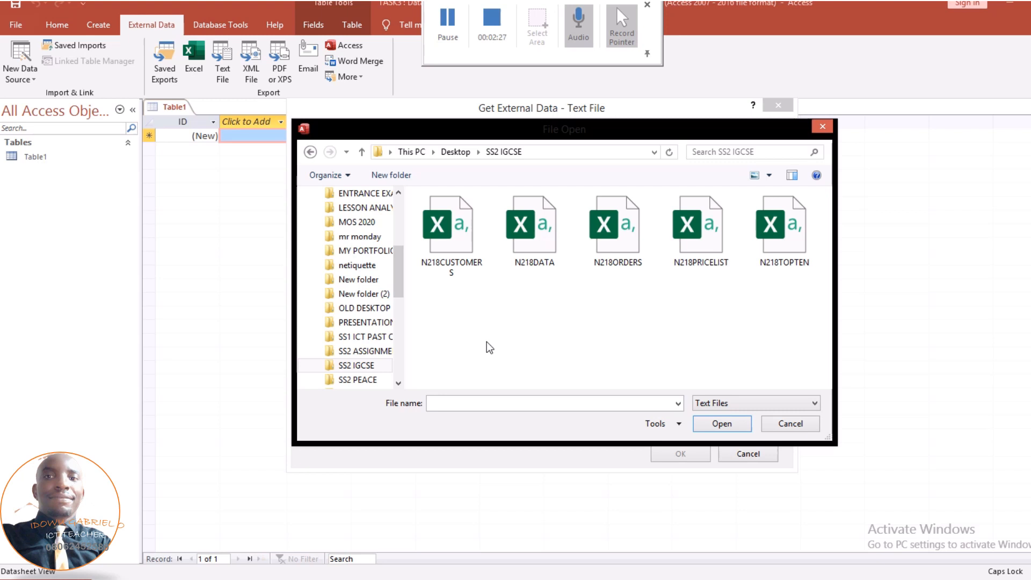
pyautogui.click(458, 237)
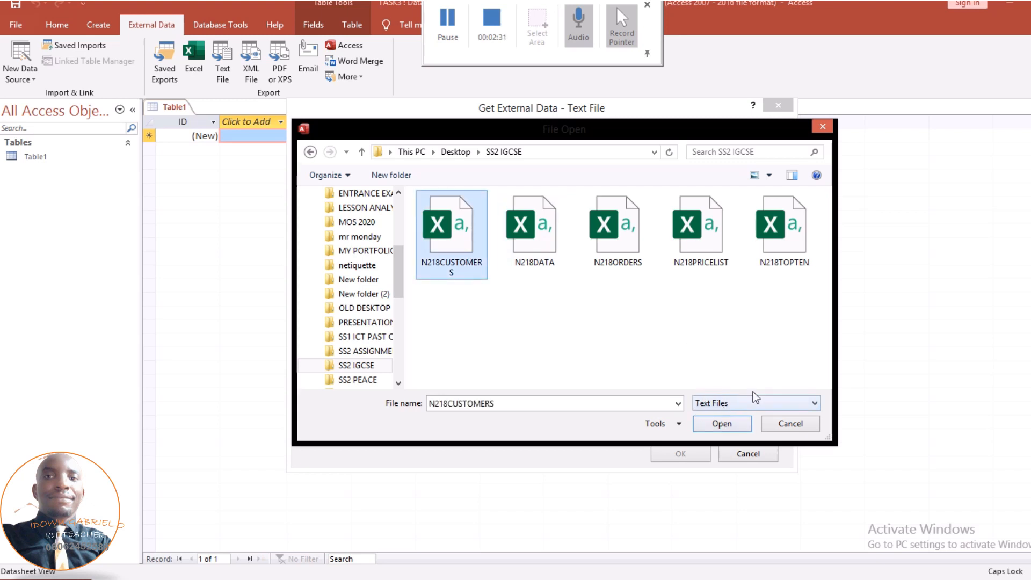
pyautogui.click(816, 404)
pyautogui.click(816, 405)
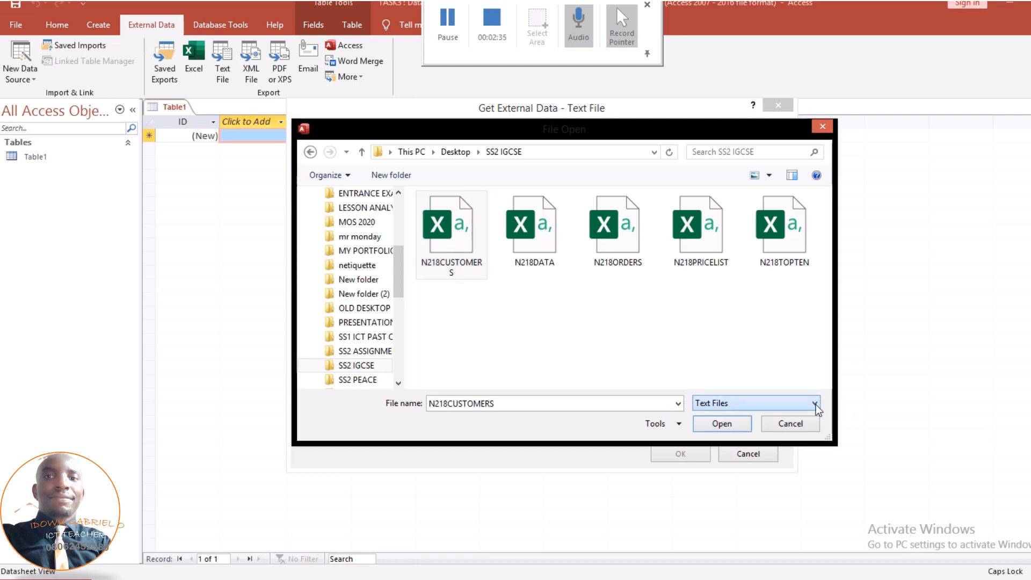
pyautogui.click(718, 427)
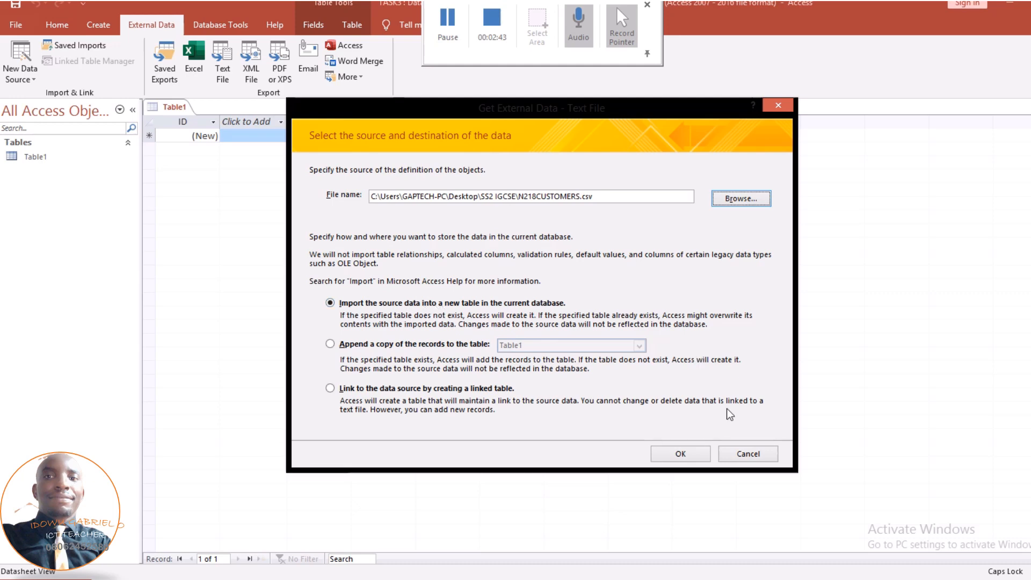
# Import the source into a new table as comma-delimited data, with the first row containing field names
pyautogui.click(690, 461)
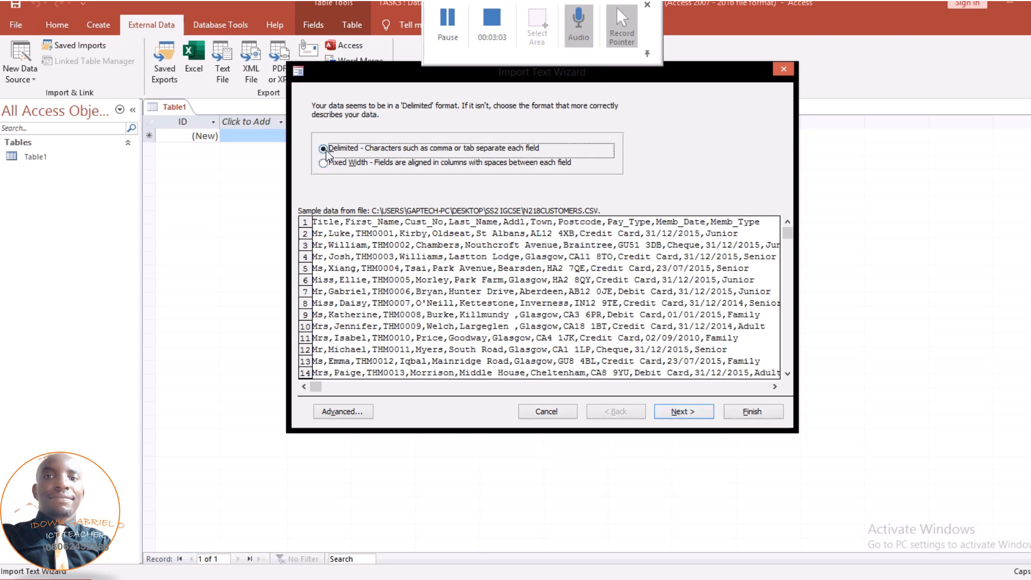
pyautogui.click(699, 409)
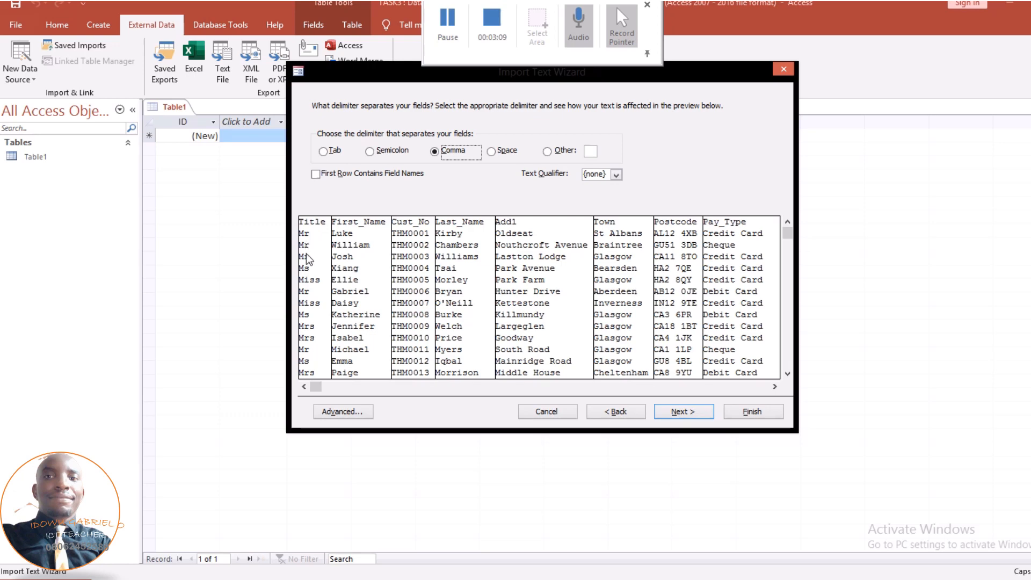
pyautogui.click(318, 176)
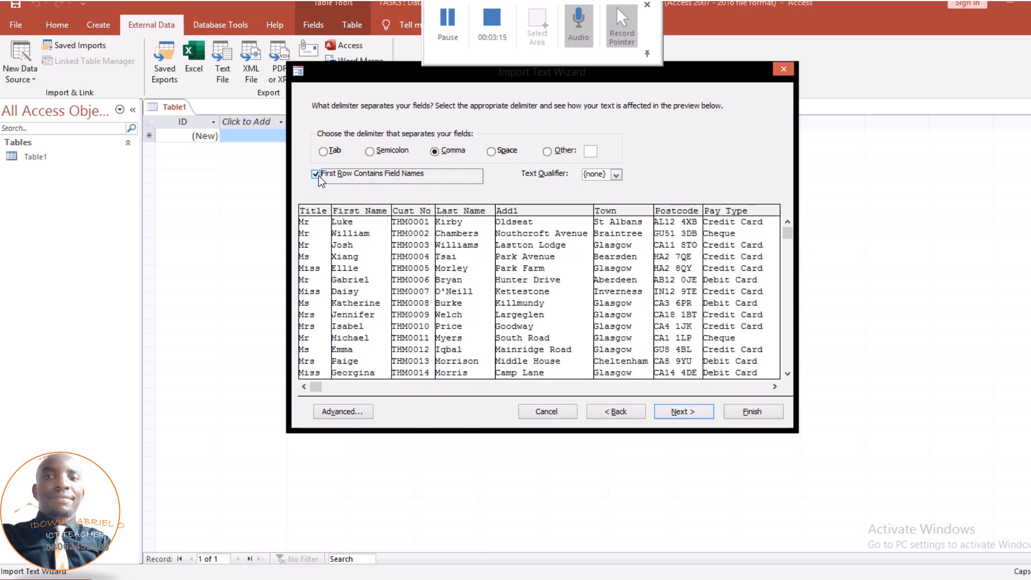
# Set the import specification's date delimiter to / and date order to DMY, review the field data types, and accept it
pyautogui.click(350, 417)
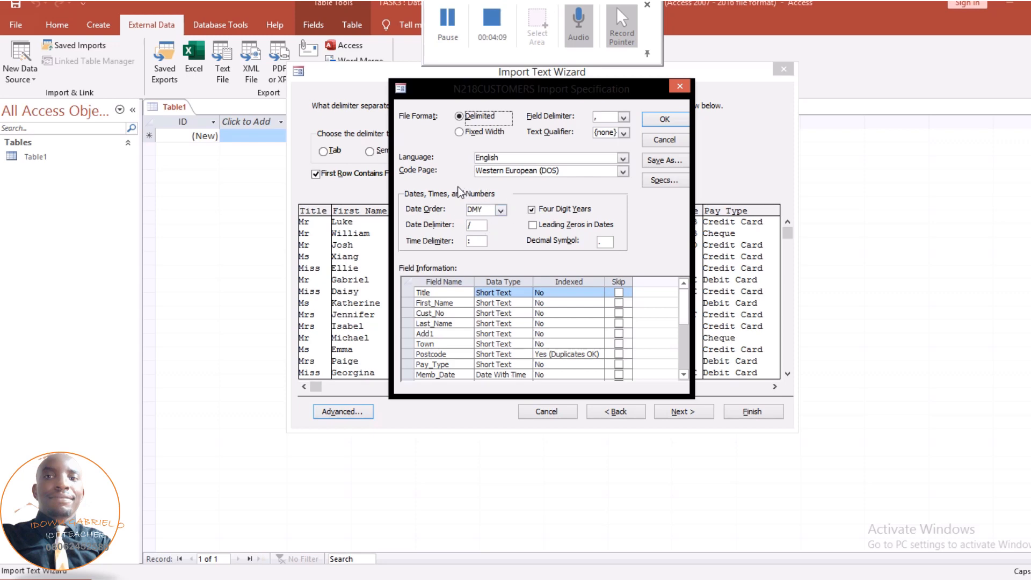
pyautogui.click(474, 225)
pyautogui.write('/')
pyautogui.click(501, 210)
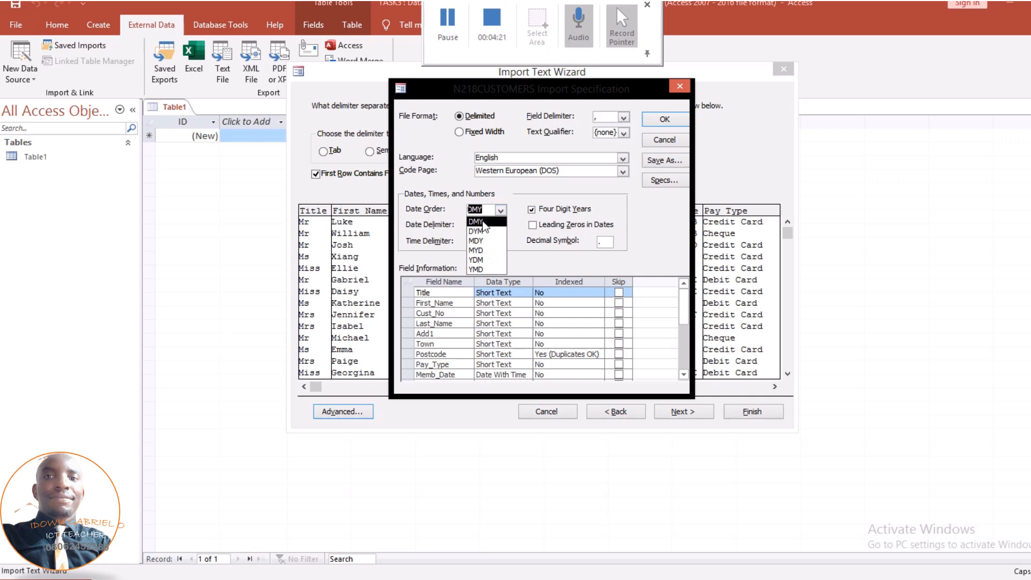
pyautogui.click(482, 221)
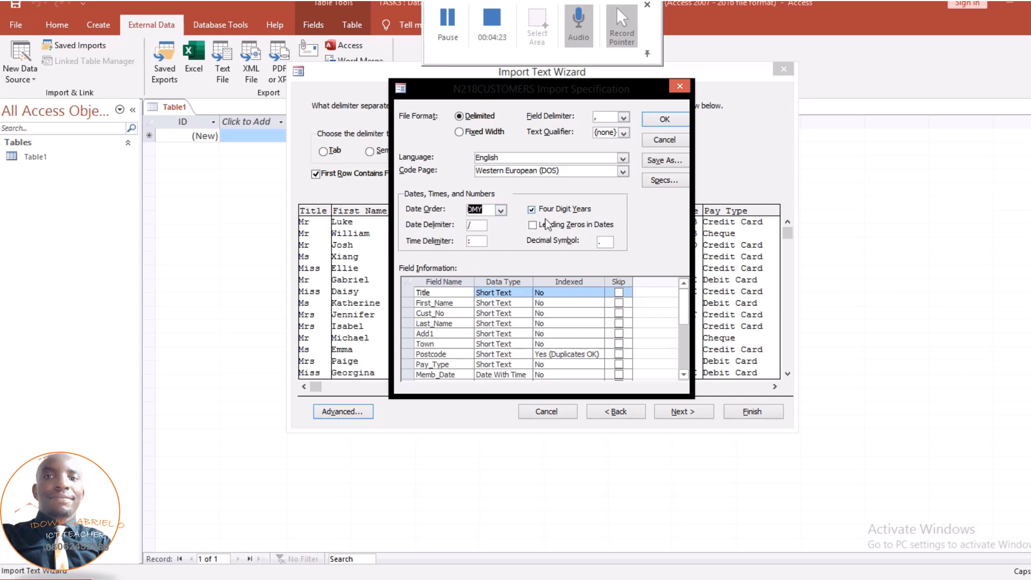
pyautogui.click(684, 375)
pyautogui.click(684, 375)
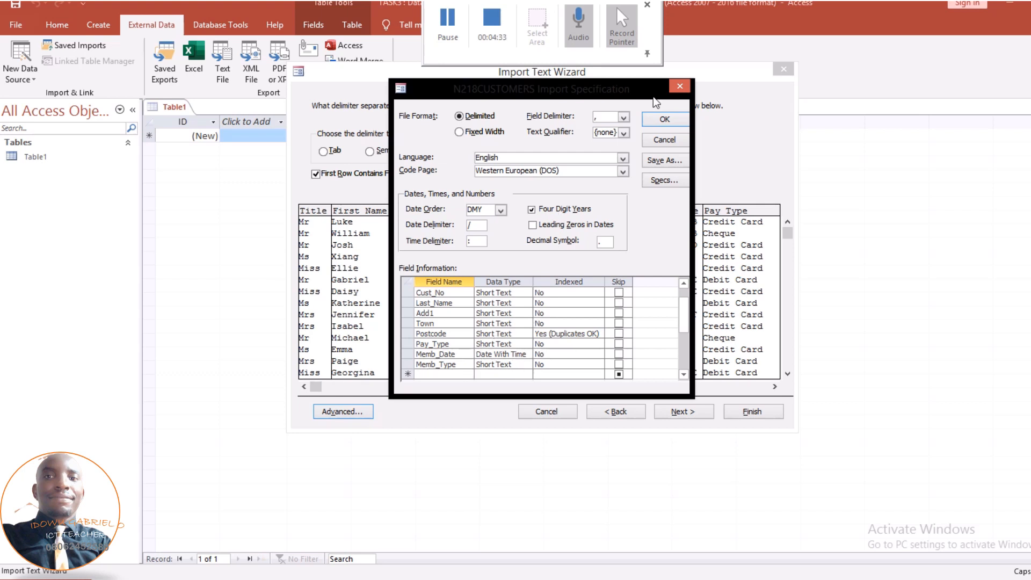
pyautogui.click(652, 121)
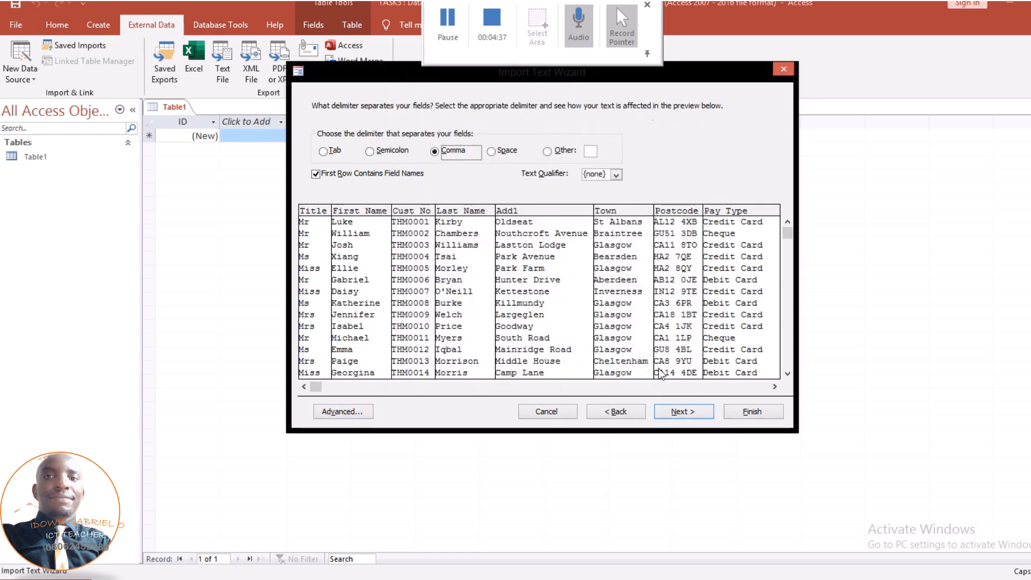
# Keep the field options as they are and choose Cust_No as the new table's own primary key
pyautogui.click(675, 411)
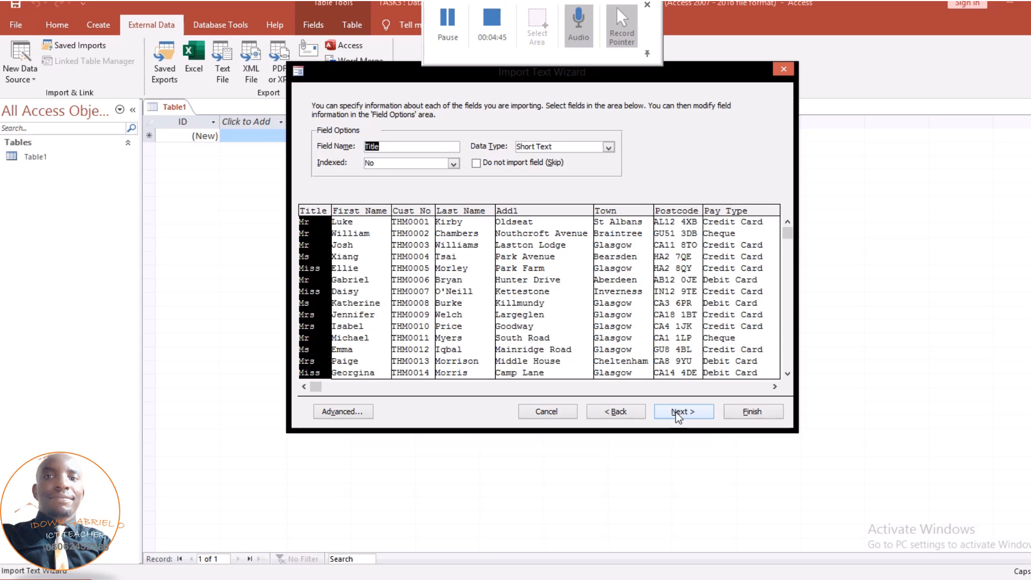
pyautogui.click(676, 412)
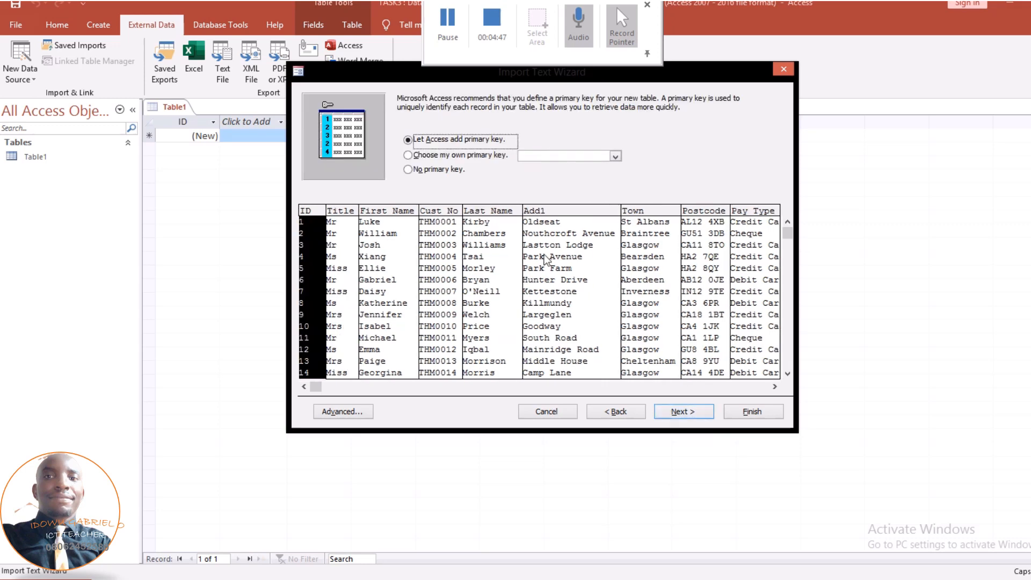
pyautogui.click(453, 157)
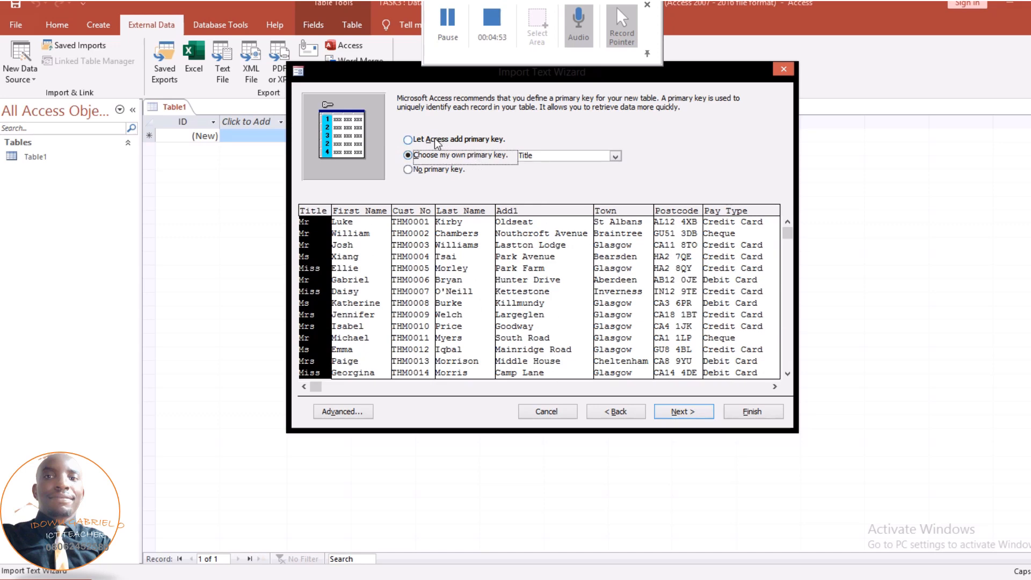
pyautogui.click(408, 170)
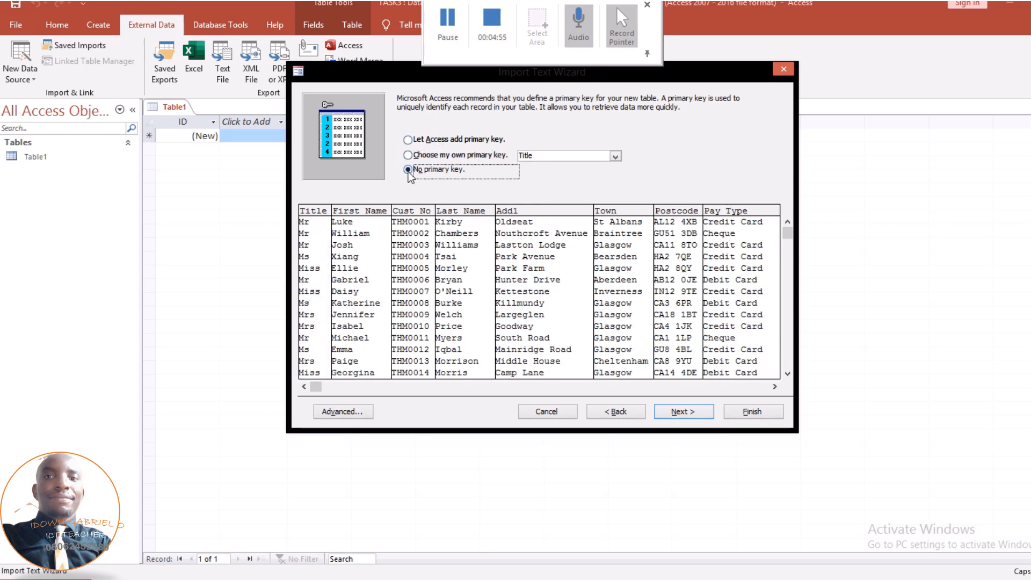
pyautogui.click(444, 158)
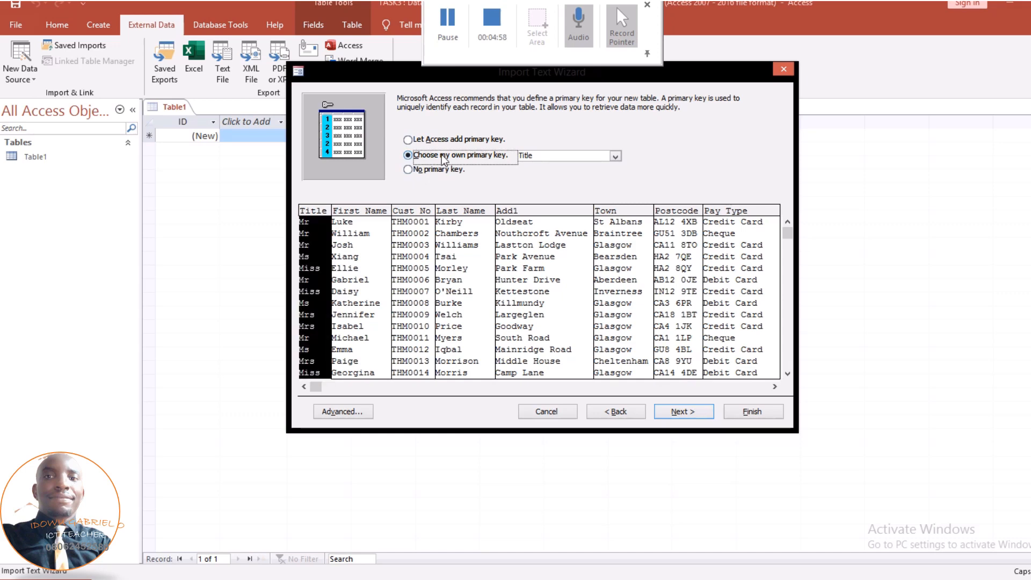
pyautogui.click(616, 156)
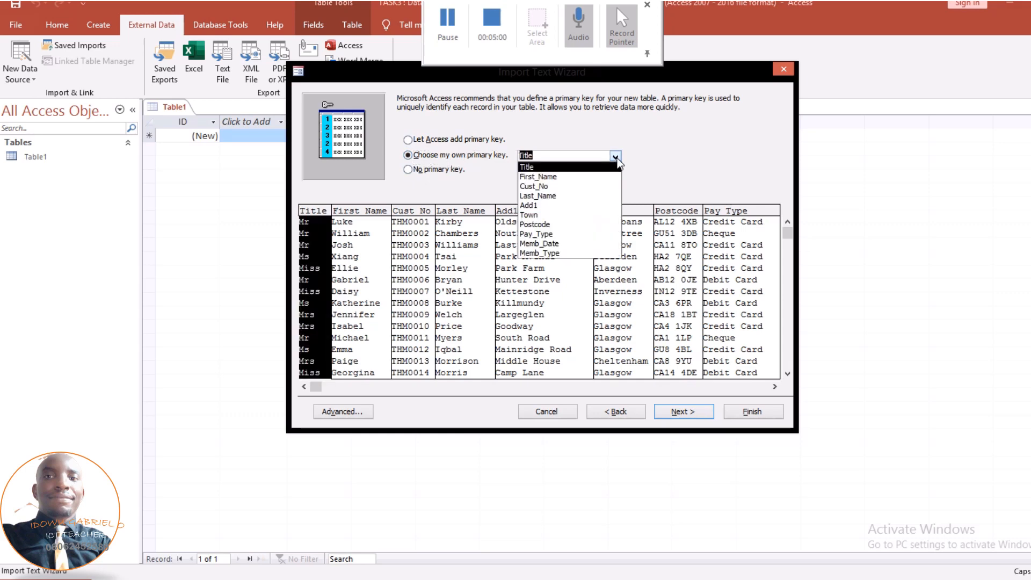
pyautogui.click(564, 186)
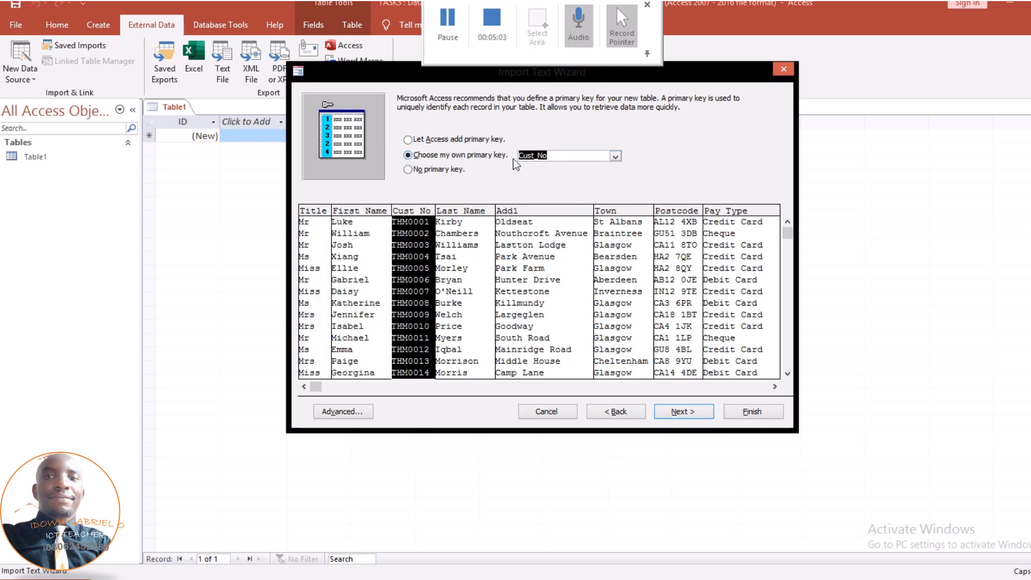
# Finish importing the data into a table named N218CUSTOMERS without saving the import steps
pyautogui.click(678, 411)
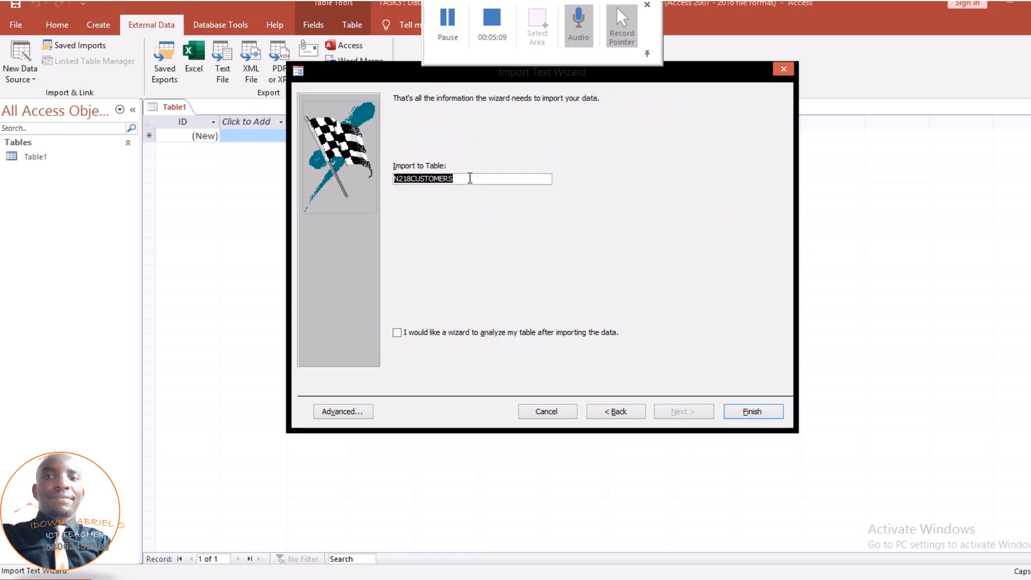
pyautogui.click(749, 412)
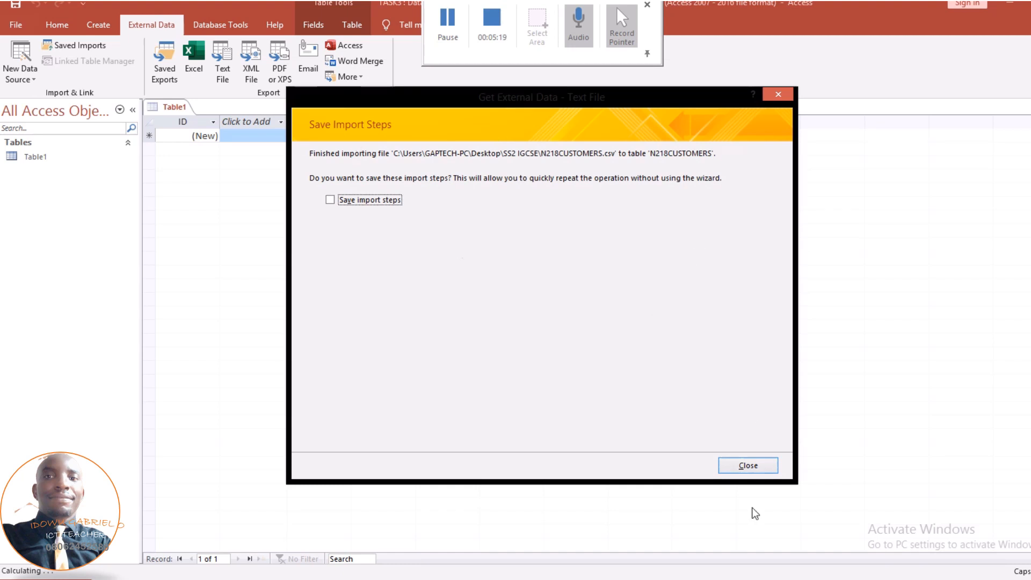
pyautogui.click(749, 466)
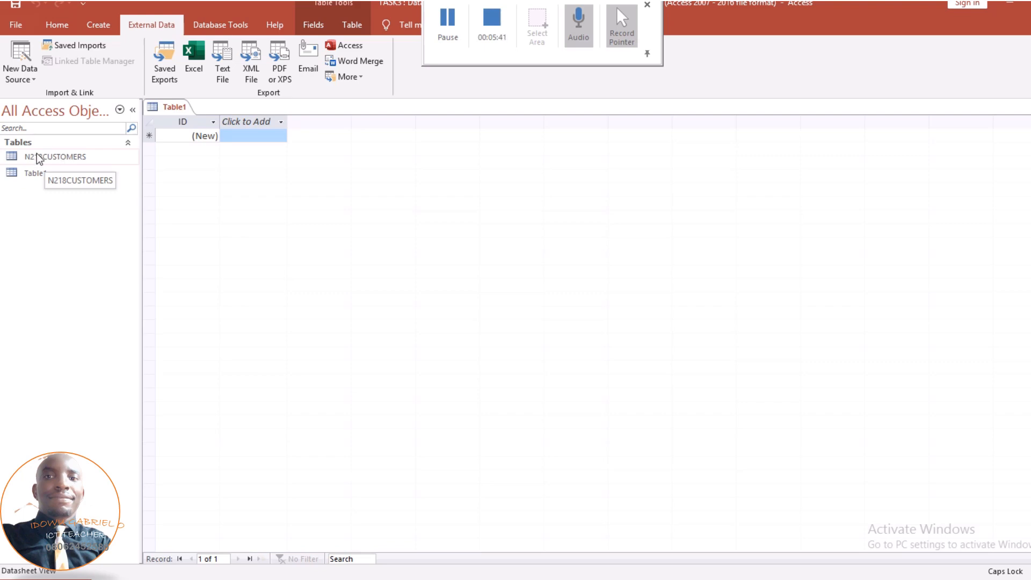
# Open the imported N218CUSTOMERS table and switch it to Design View
pyautogui.doubleClick(55, 159)
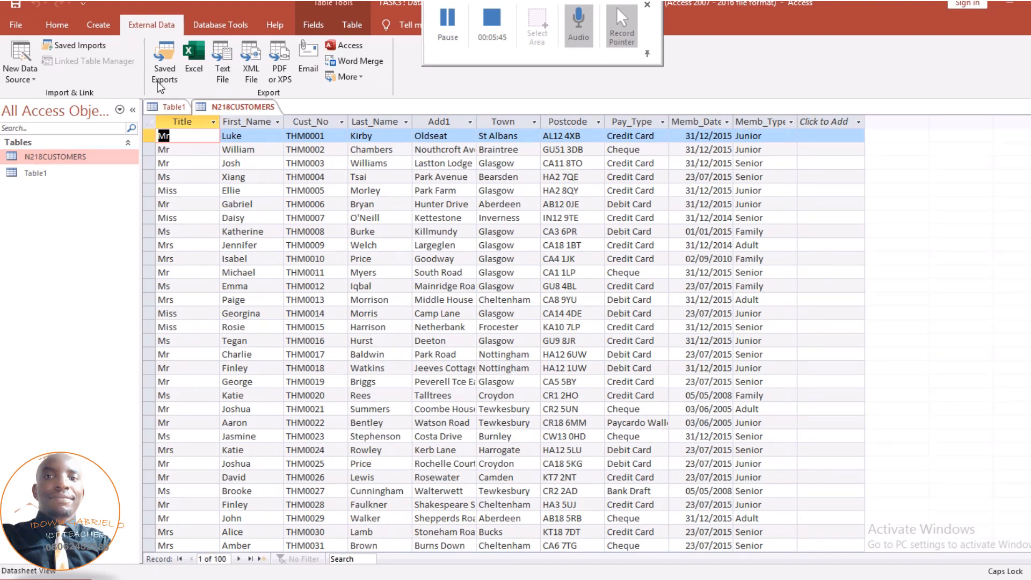
pyautogui.click(62, 24)
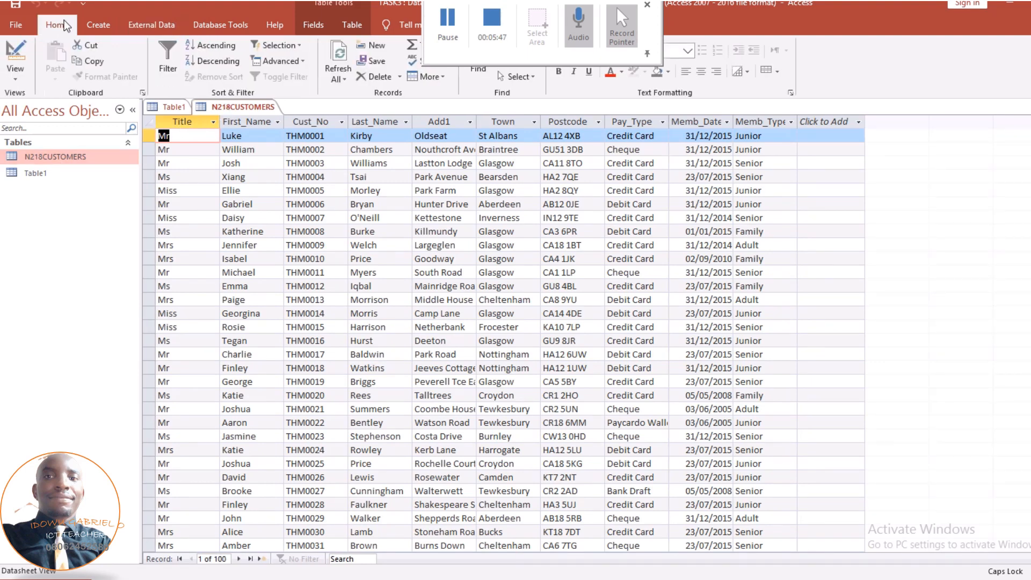
pyautogui.click(16, 77)
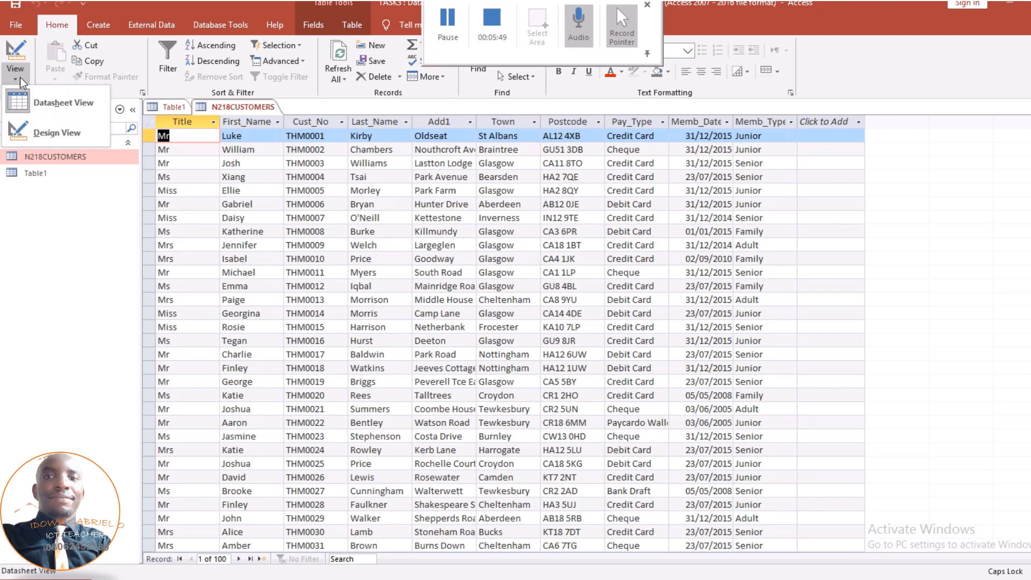
pyautogui.click(72, 131)
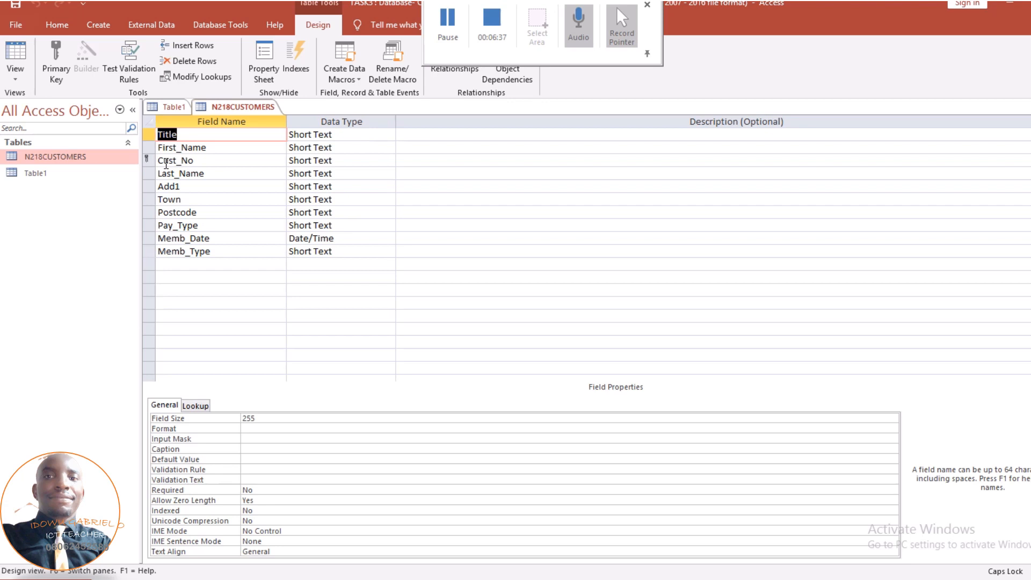
# Set the Memb_Date field's format to Medium Date and save the N218CUSTOMERS table
pyautogui.click(252, 240)
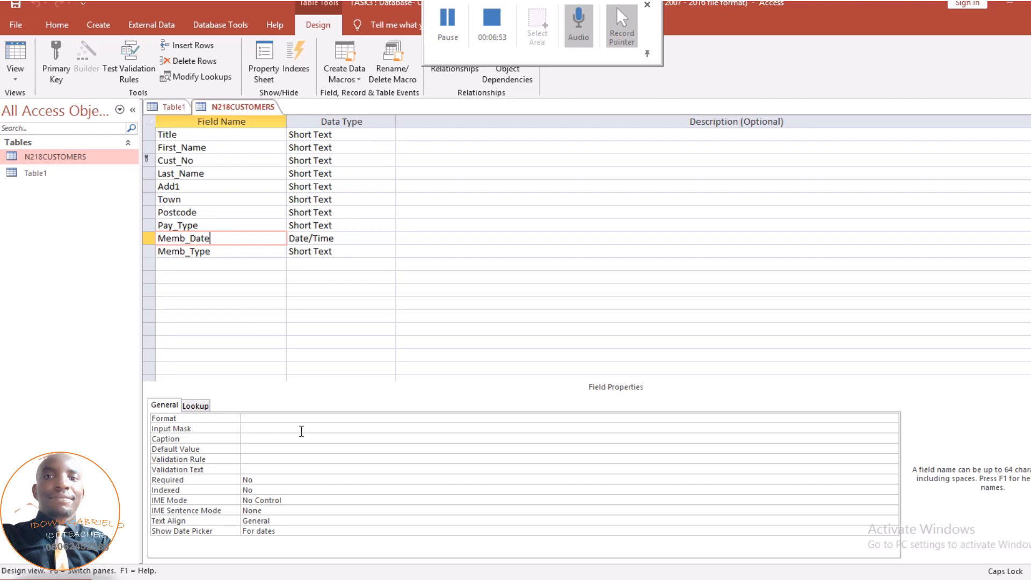
pyautogui.click(287, 417)
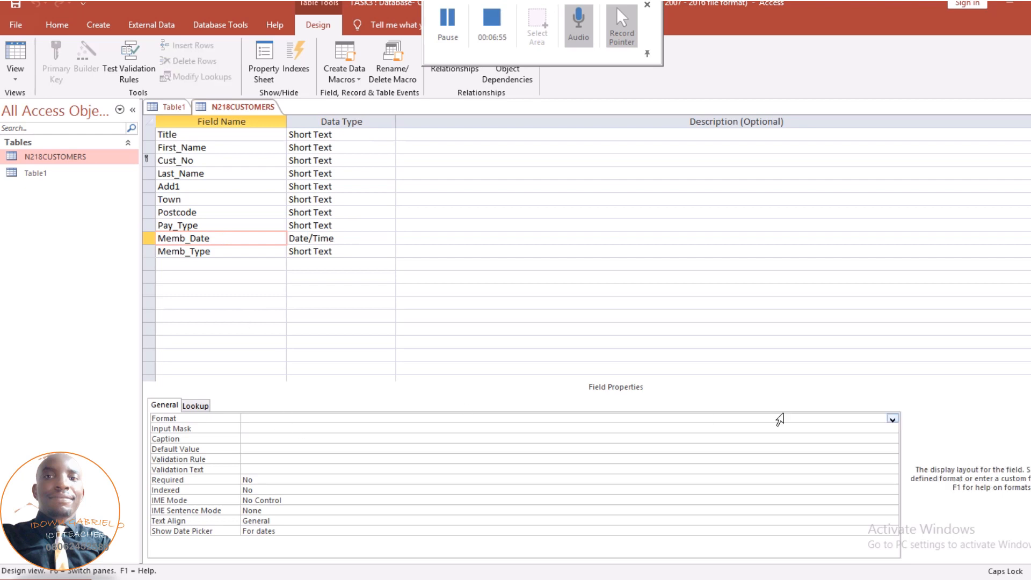
pyautogui.click(894, 420)
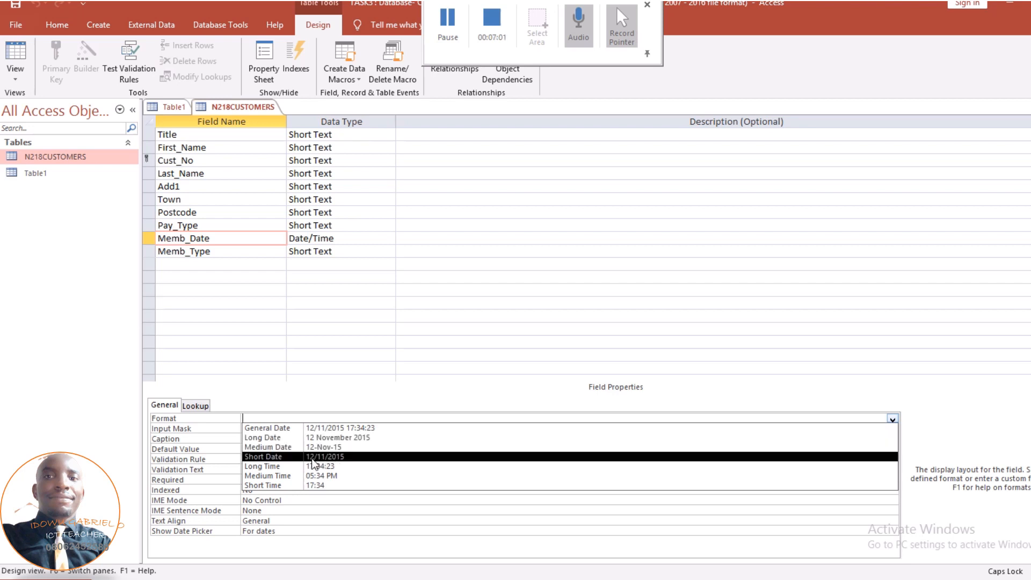
pyautogui.click(276, 448)
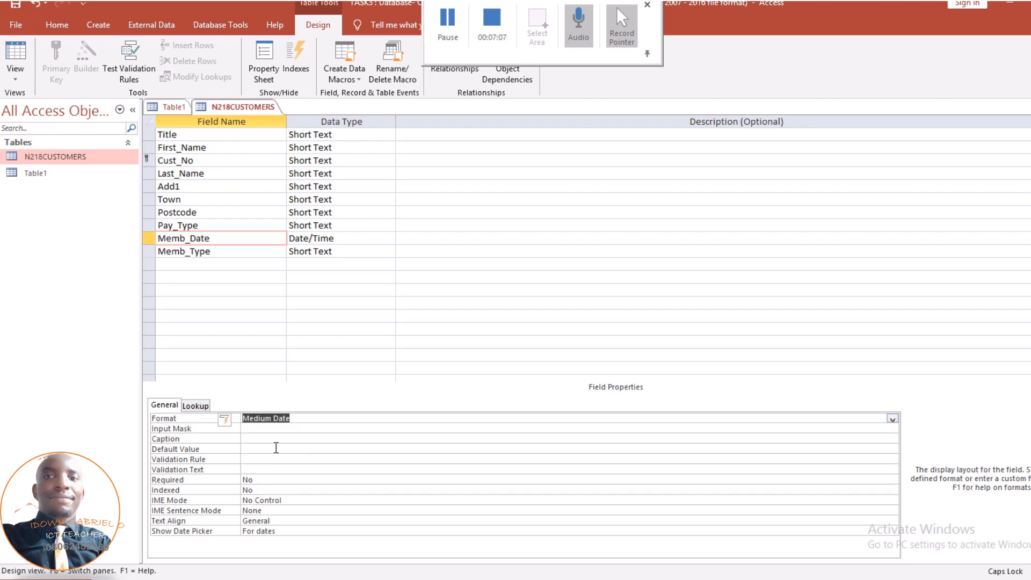
pyautogui.rightClick(241, 108)
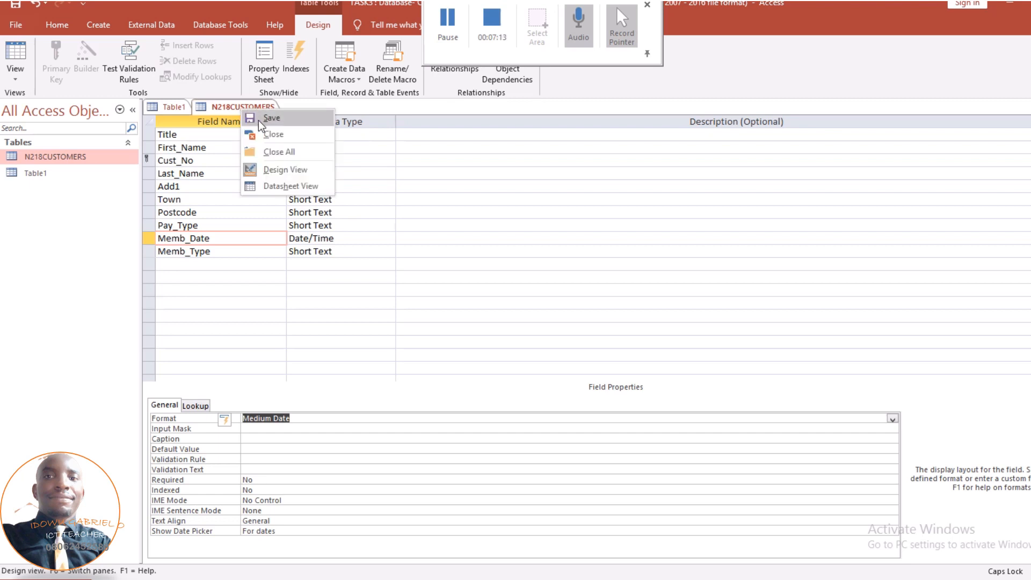
pyautogui.click(259, 121)
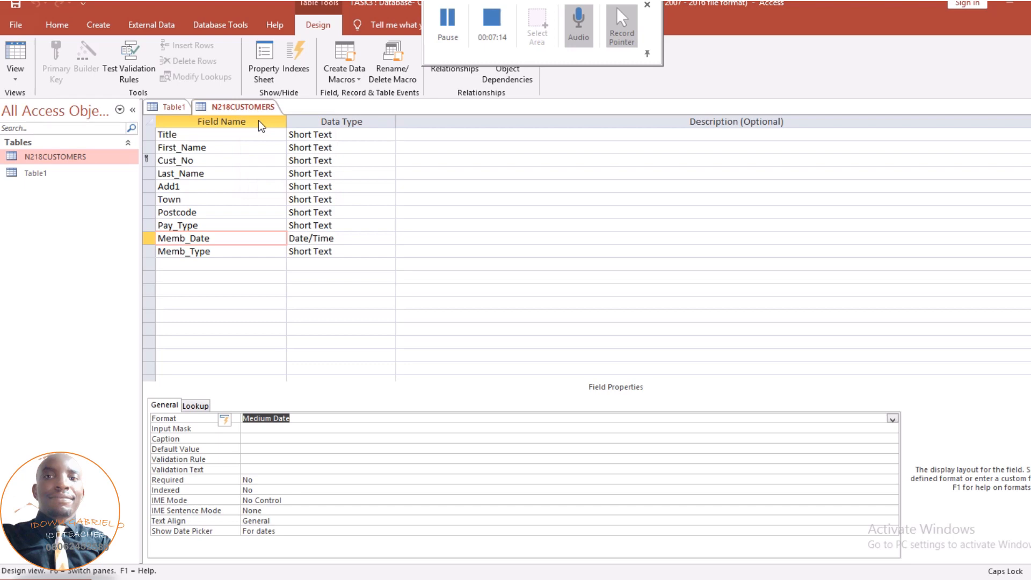
# Check the Memb_Date values in Datasheet View and the Cust_No primary key in Design View, ending in Datasheet View
pyautogui.click(11, 56)
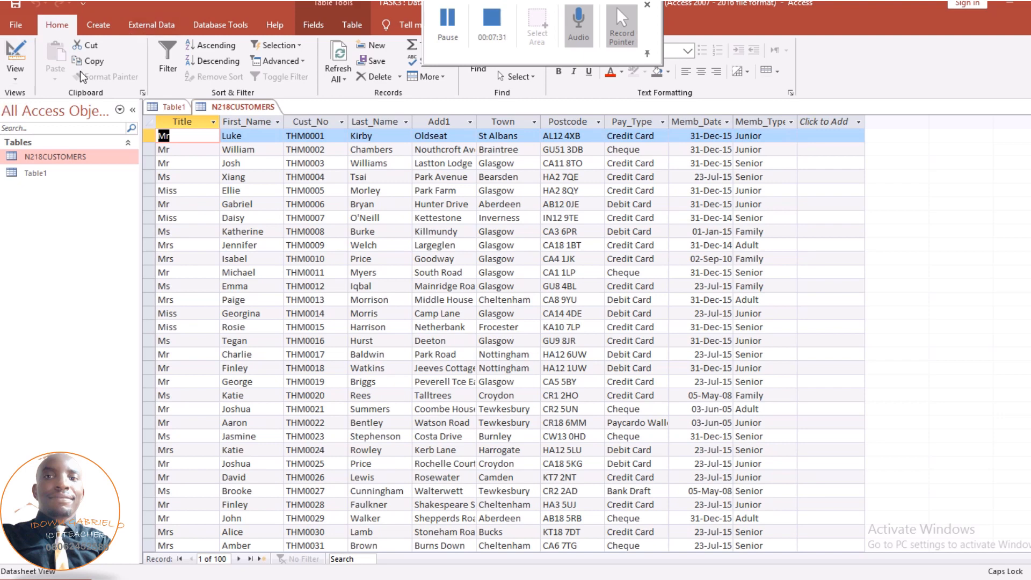
pyautogui.click(13, 55)
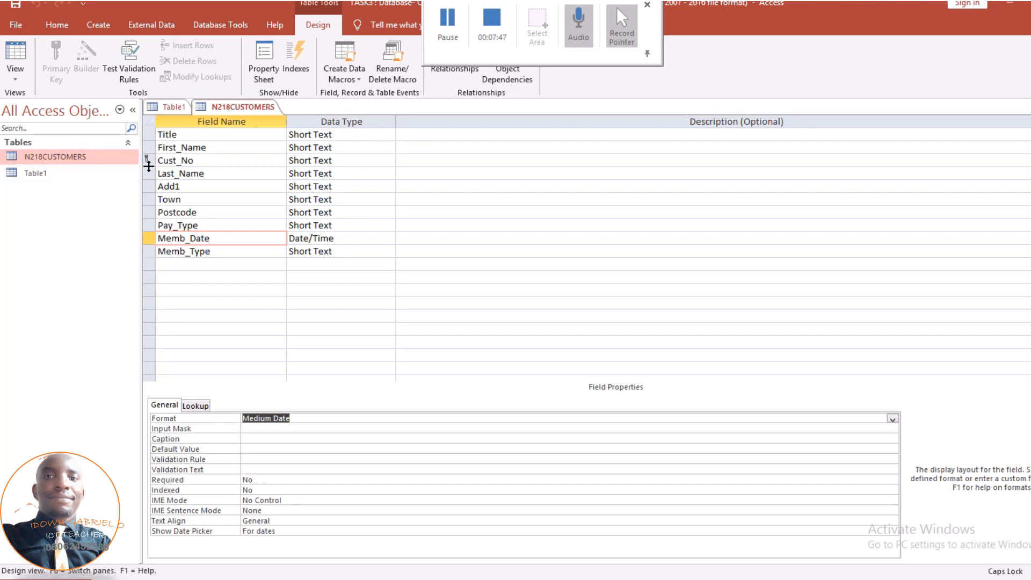
pyautogui.click(145, 148)
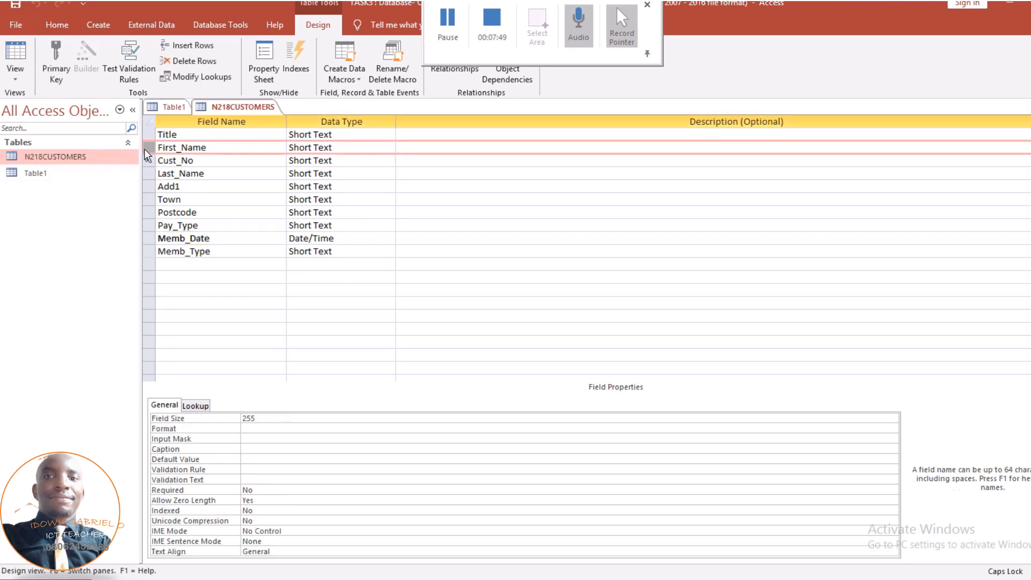
pyautogui.click(175, 160)
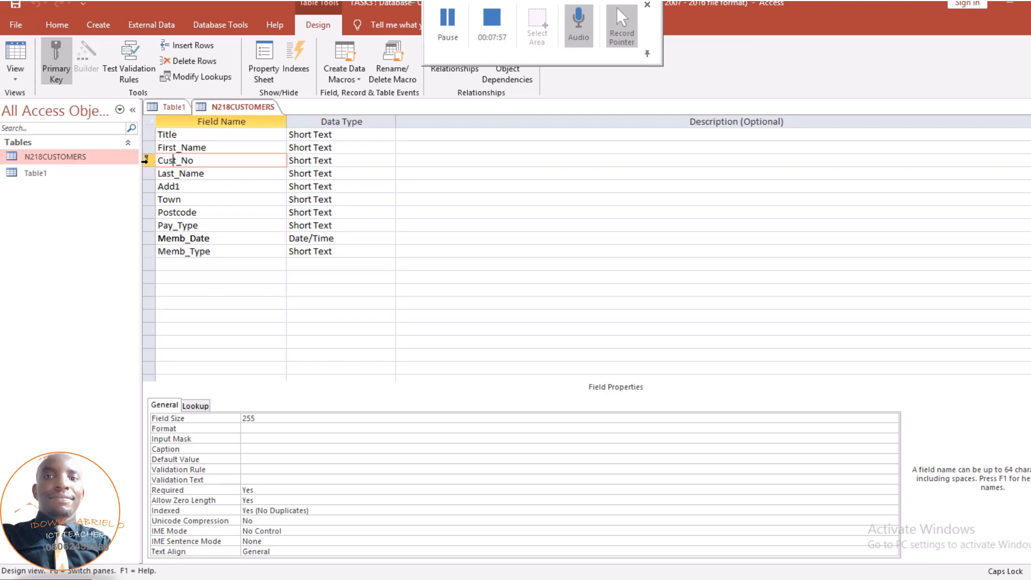
pyautogui.click(16, 51)
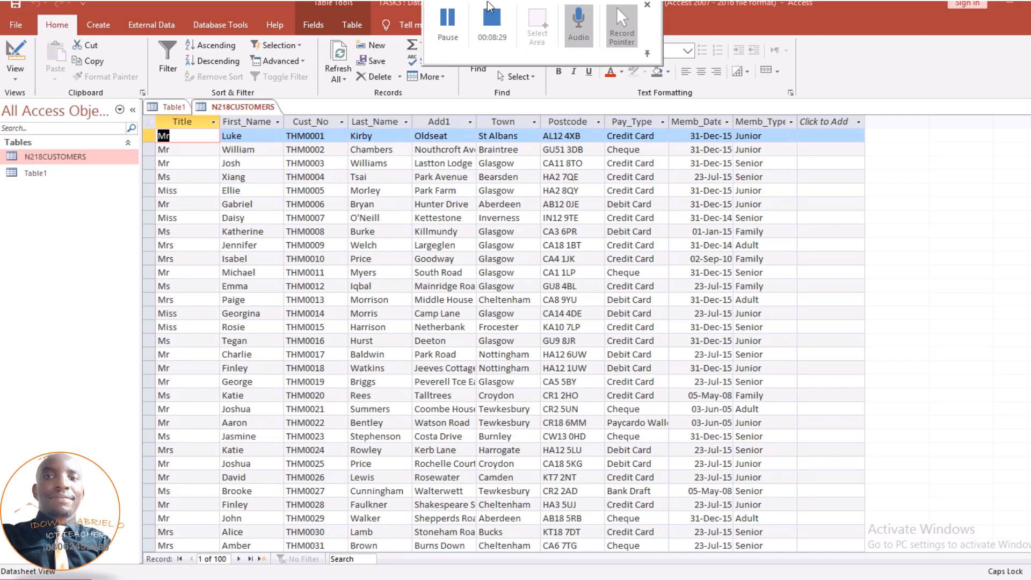
# Start a text file import and select N218ORDERS from the SS2 IGCSE folder as the source file
pyautogui.click(140, 23)
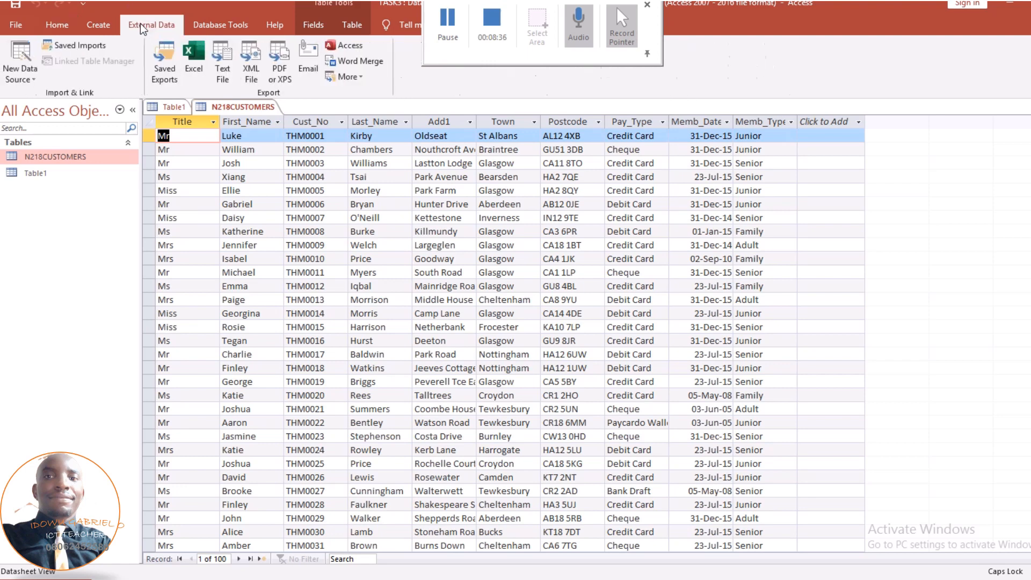
pyautogui.click(27, 73)
pyautogui.moveTo(63, 101)
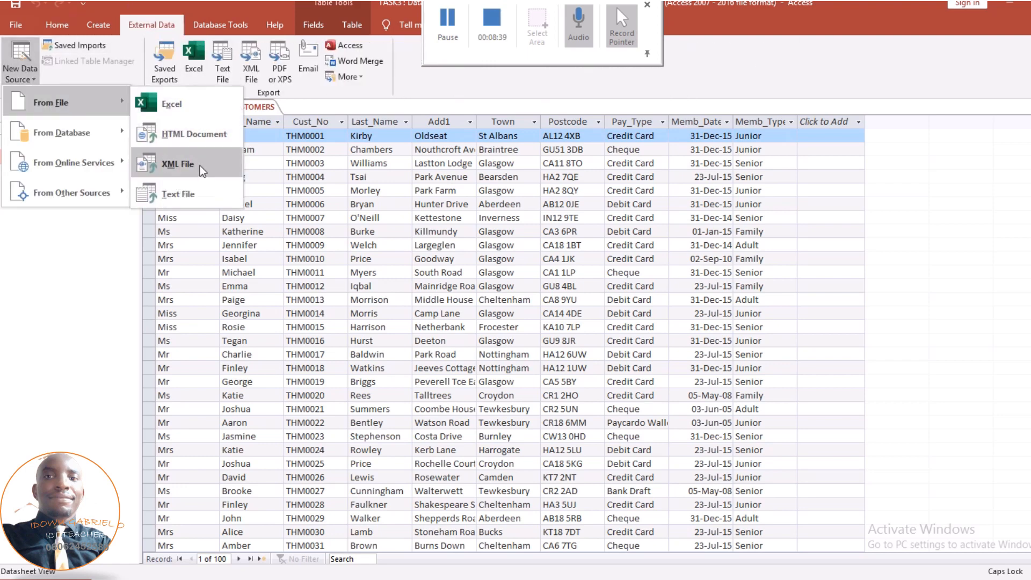
pyautogui.click(190, 195)
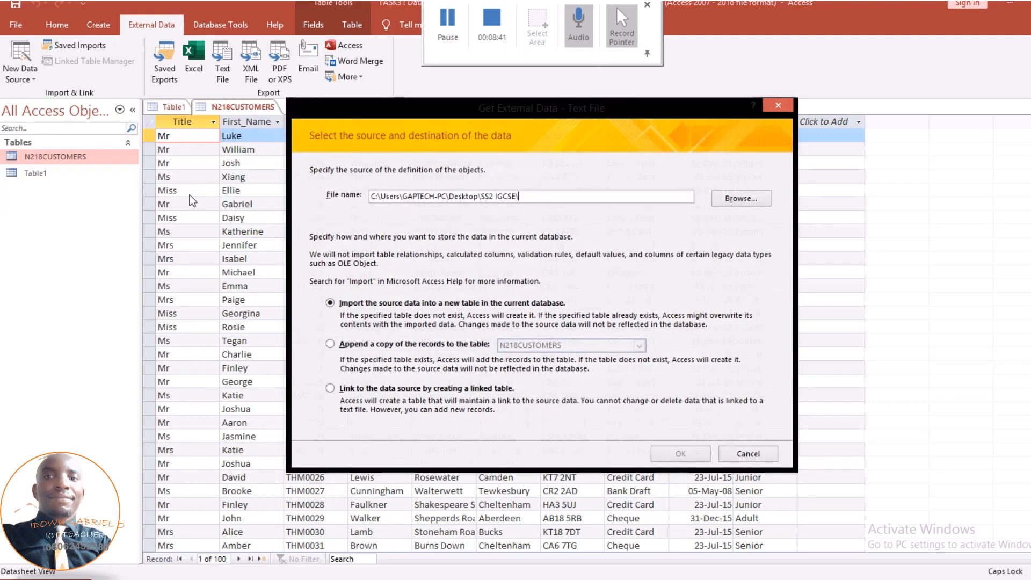
pyautogui.click(754, 202)
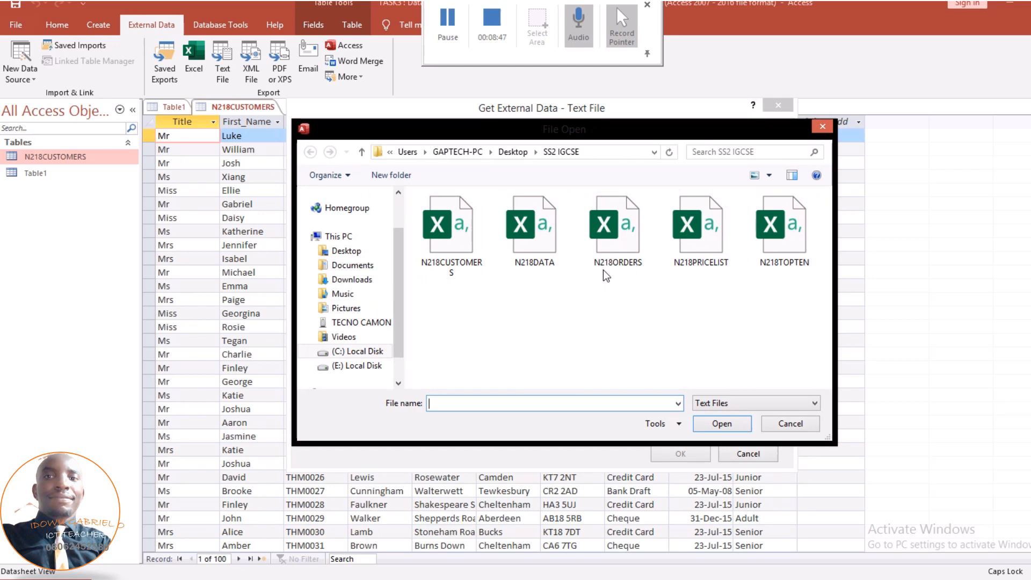
pyautogui.click(623, 235)
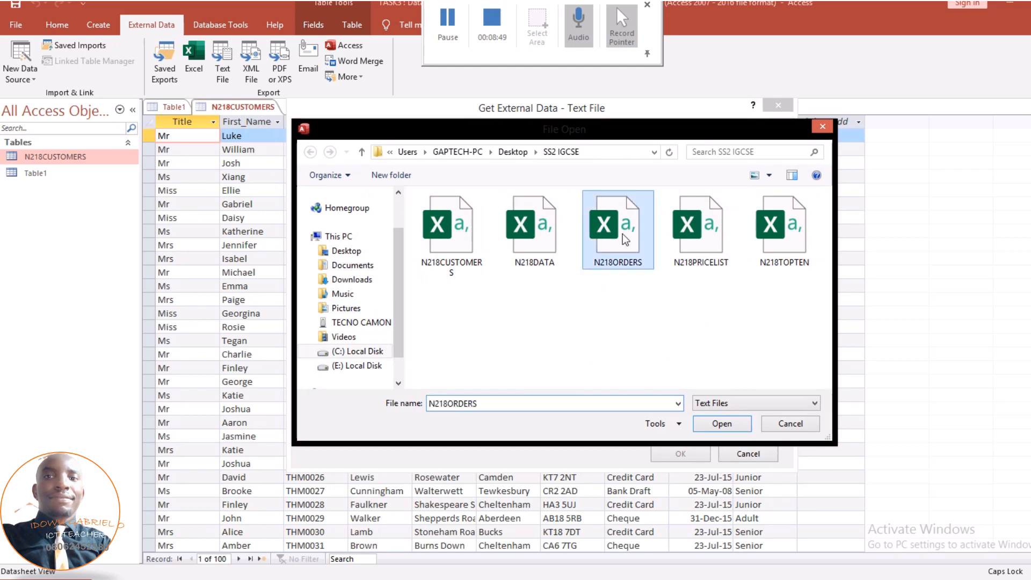
pyautogui.click(723, 424)
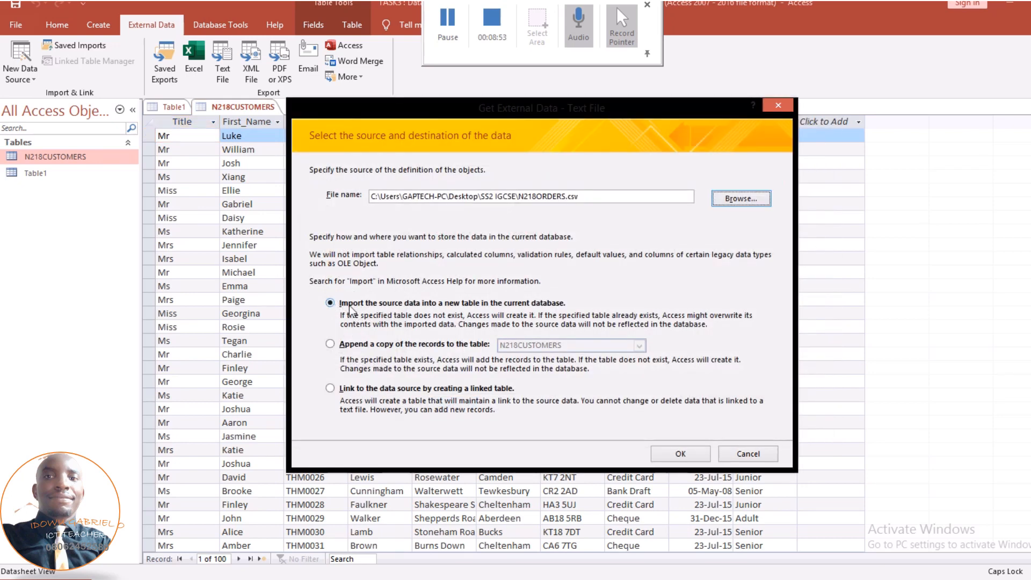
# Import the orders data into a new table as comma-delimited text, with the first row containing field names
pyautogui.click(673, 457)
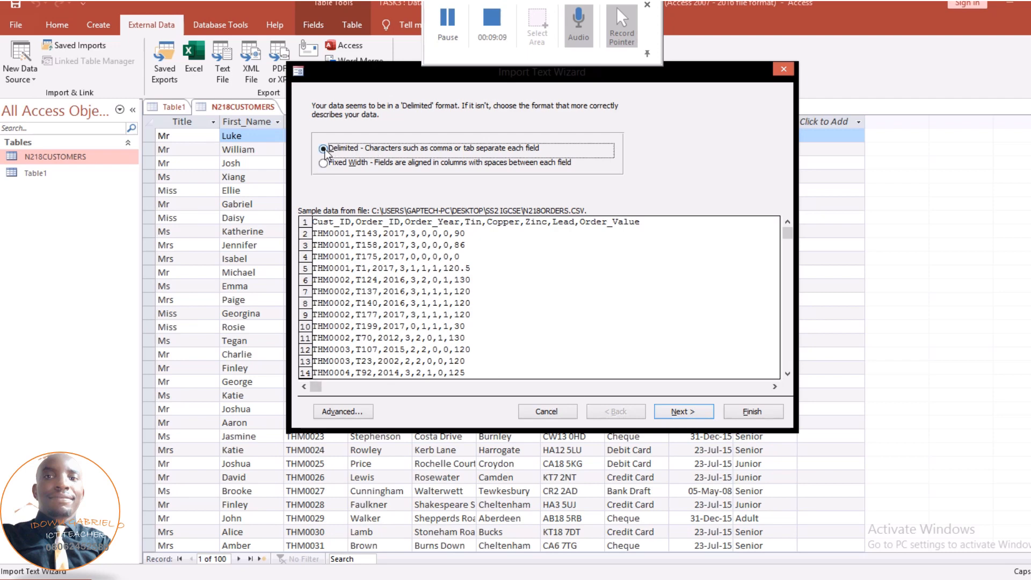
pyautogui.click(673, 411)
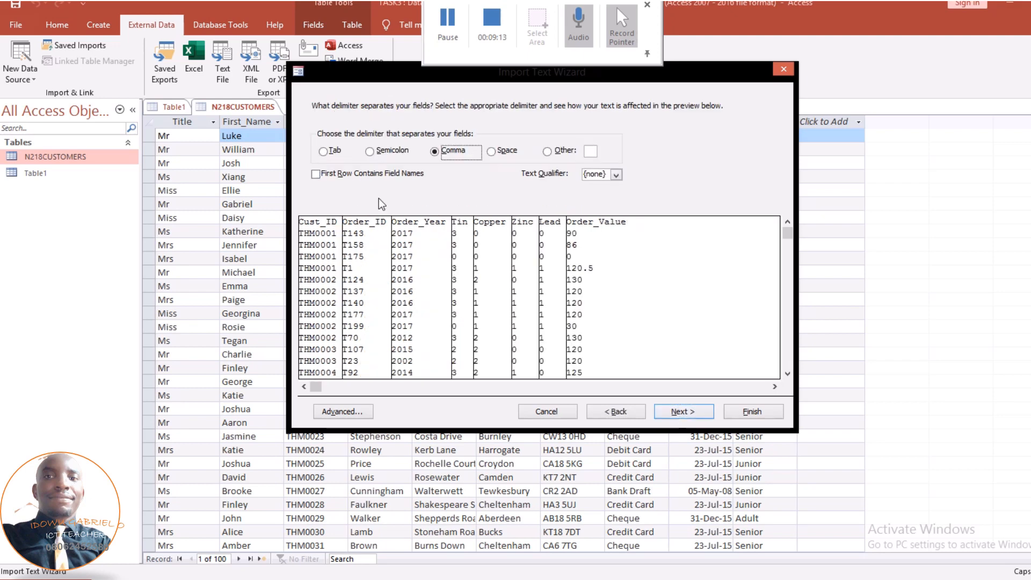
pyautogui.click(316, 174)
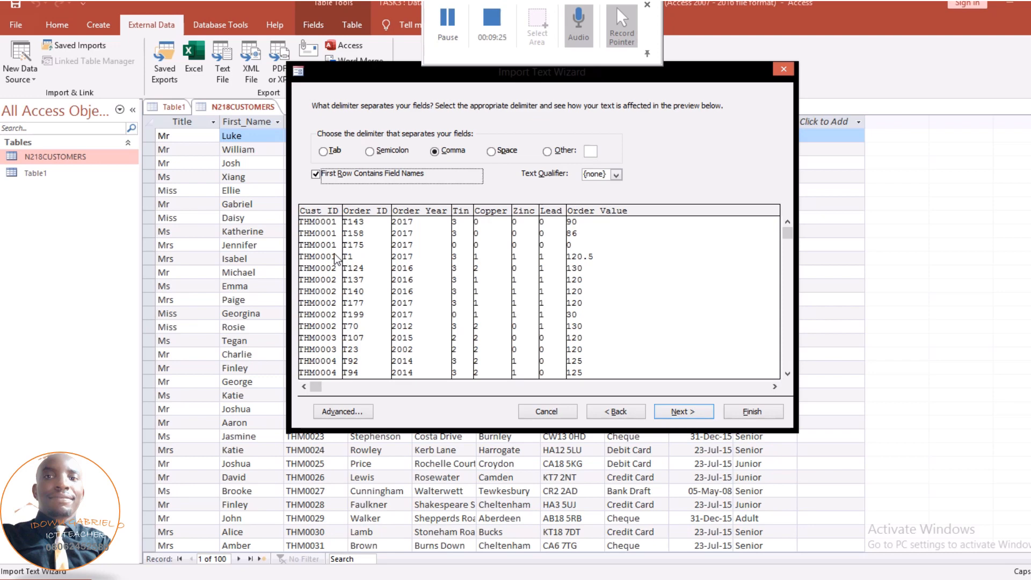
# Set the Order_Value field's data type to Currency in the N218ORDERS import specification and accept it
pyautogui.click(348, 406)
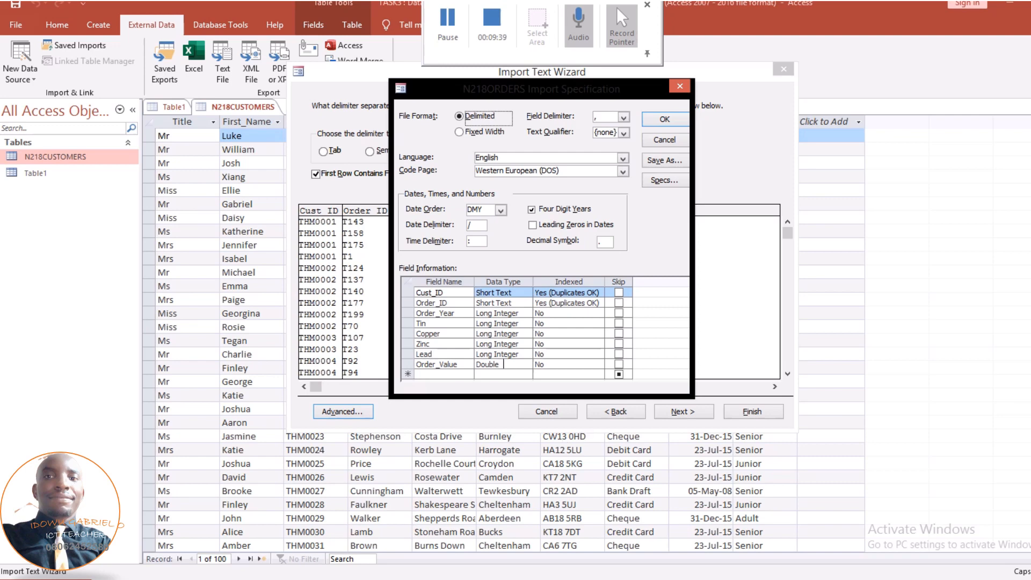
pyautogui.click(503, 364)
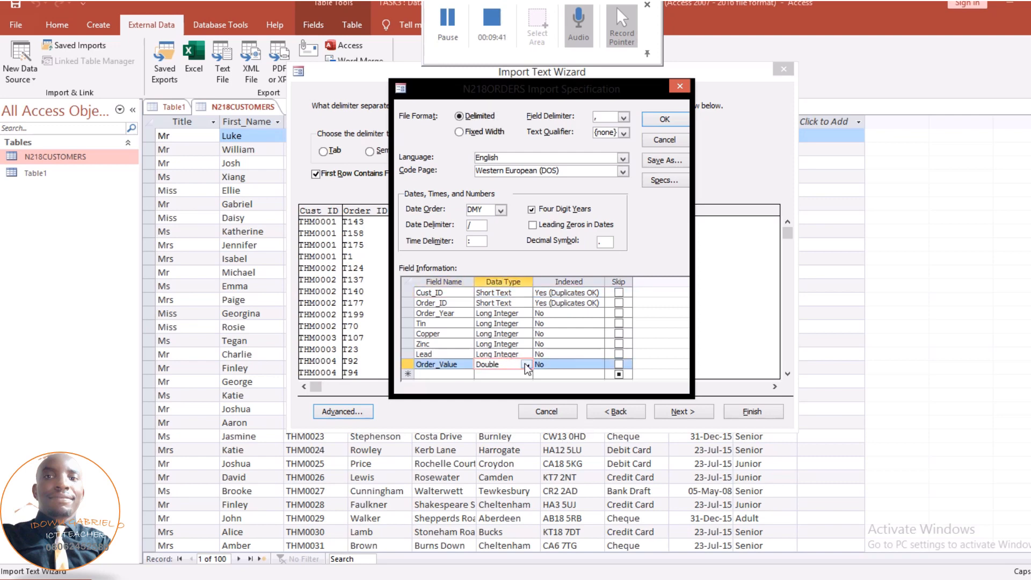
pyautogui.click(526, 365)
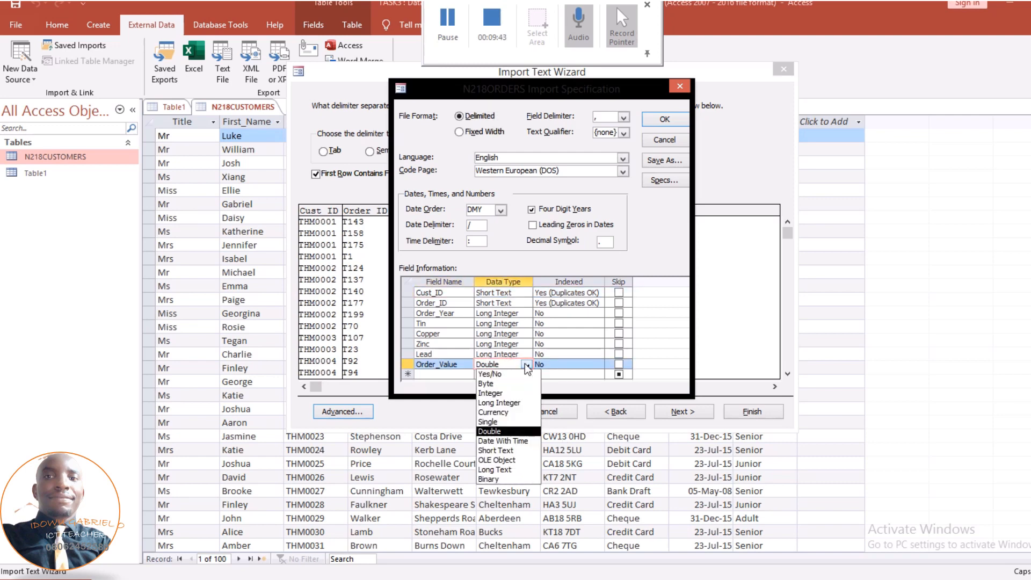
pyautogui.click(494, 413)
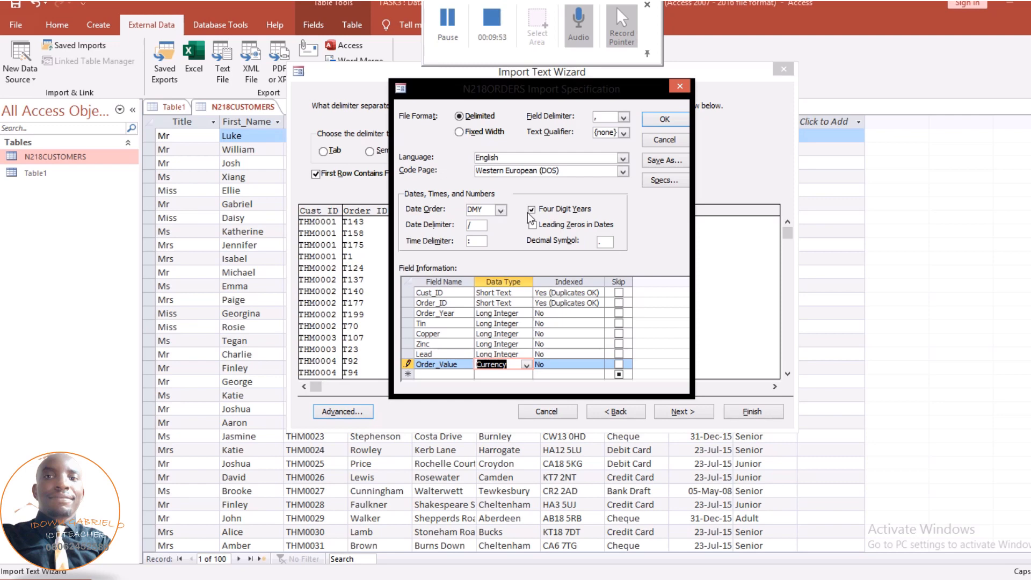
pyautogui.click(657, 120)
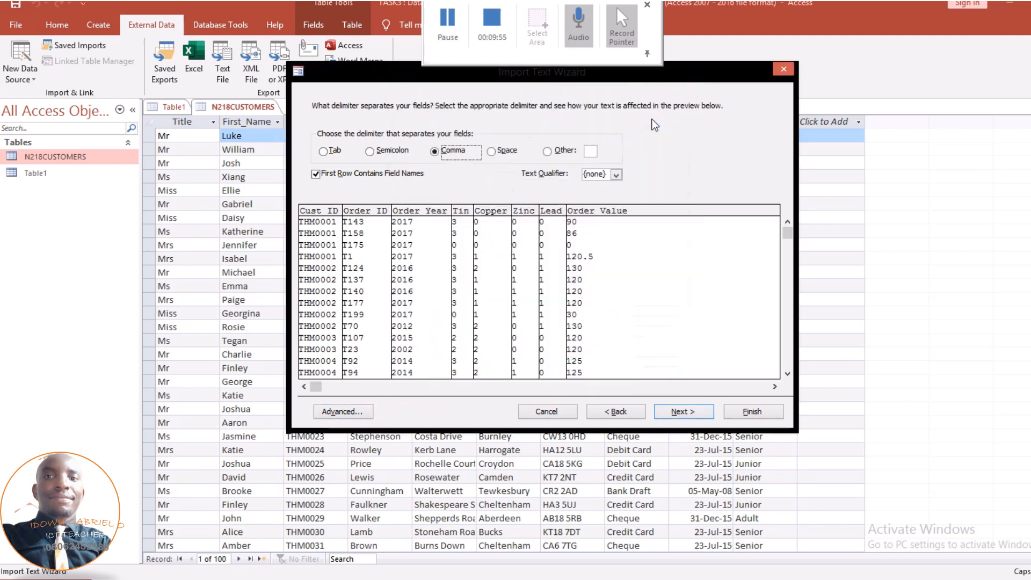
# Keep the orders field options as they are and choose Order_ID as the new table's own primary key
pyautogui.click(670, 413)
pyautogui.click(672, 413)
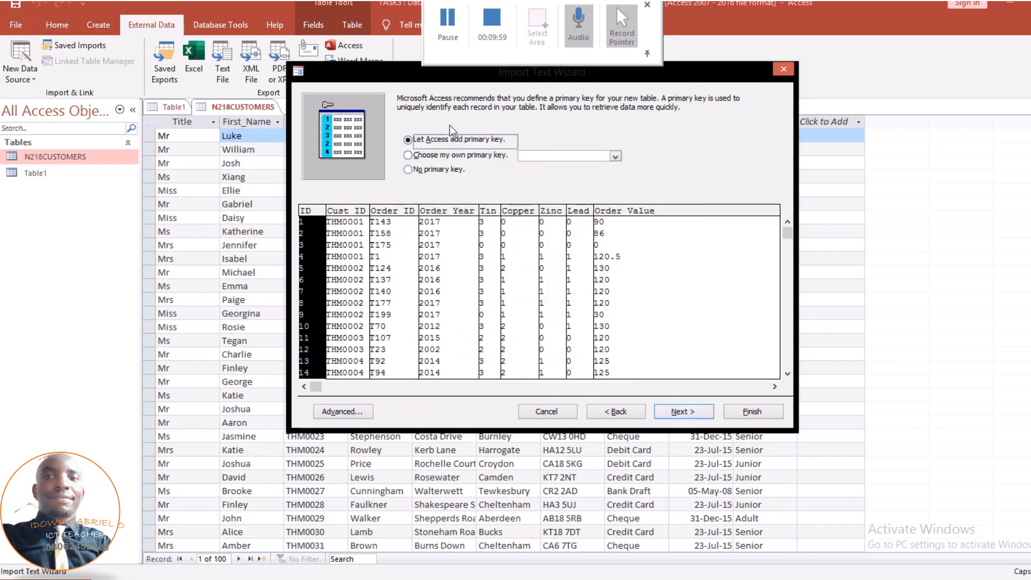
pyautogui.click(453, 154)
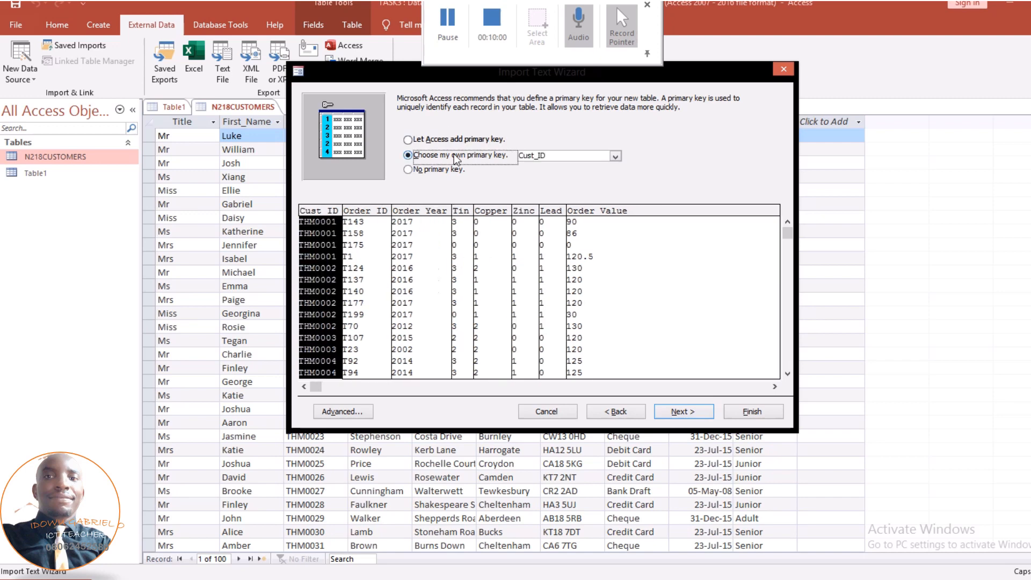
pyautogui.click(372, 218)
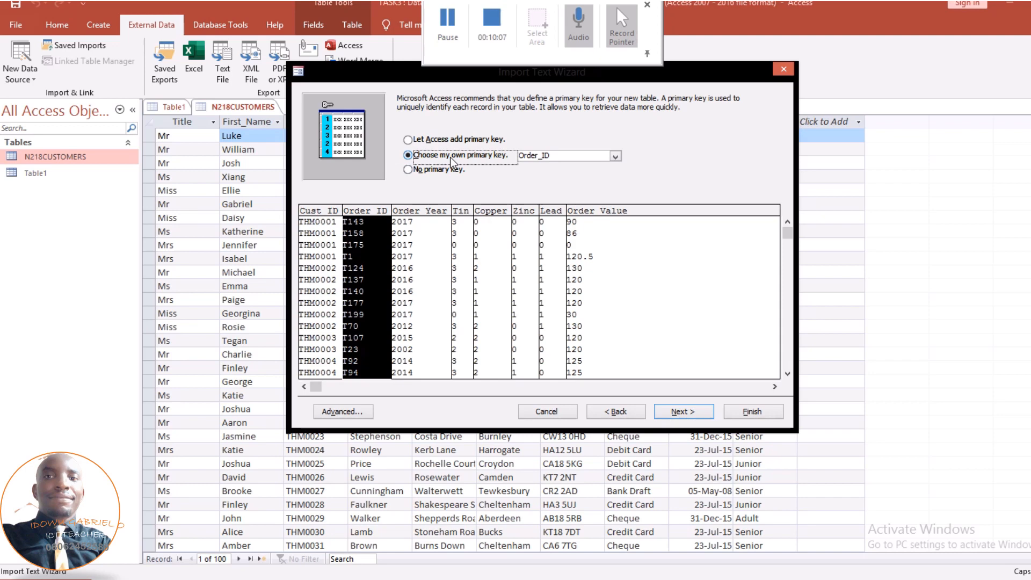
# Finish the orders import into a table named N218ORDERS without saving the import steps
pyautogui.click(696, 414)
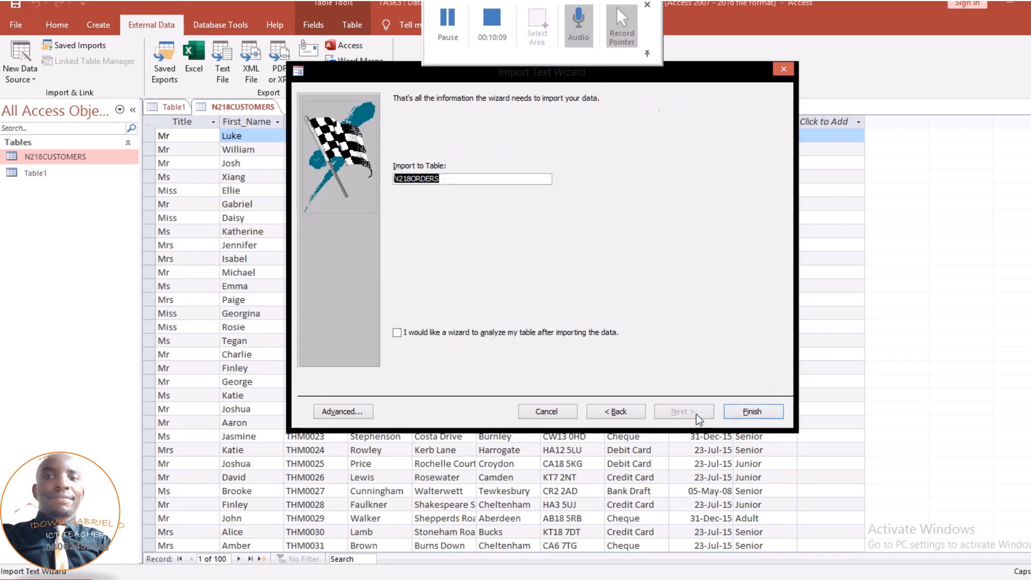
pyautogui.click(755, 413)
pyautogui.click(755, 414)
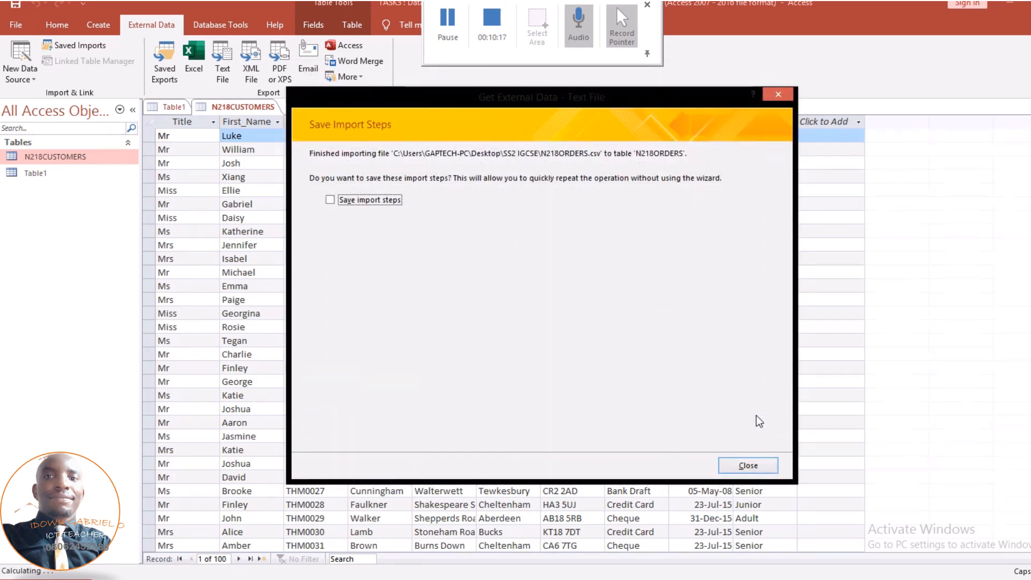
pyautogui.click(749, 465)
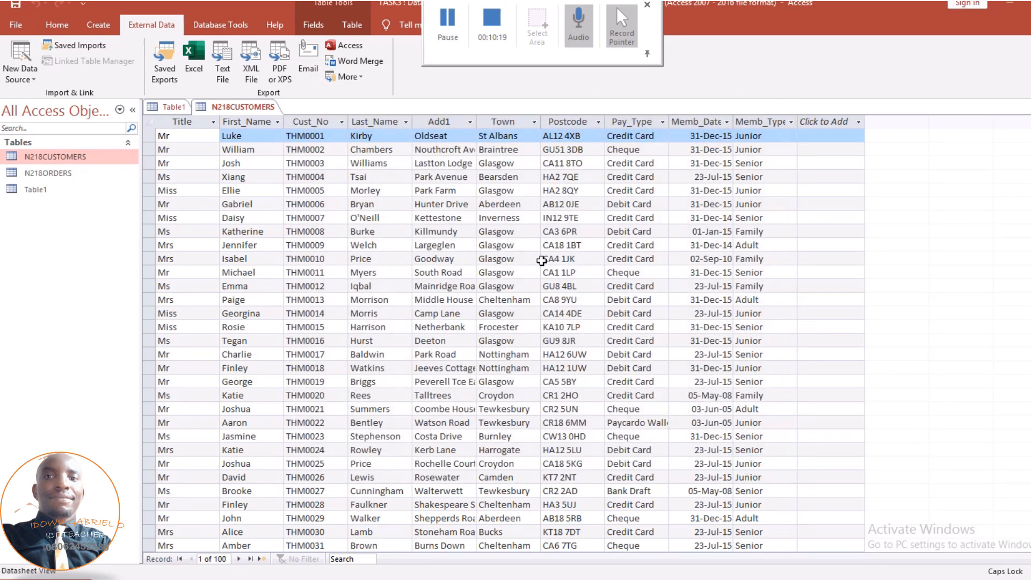
# Open the N218ORDERS table and switch it to Design view
pyautogui.doubleClick(44, 173)
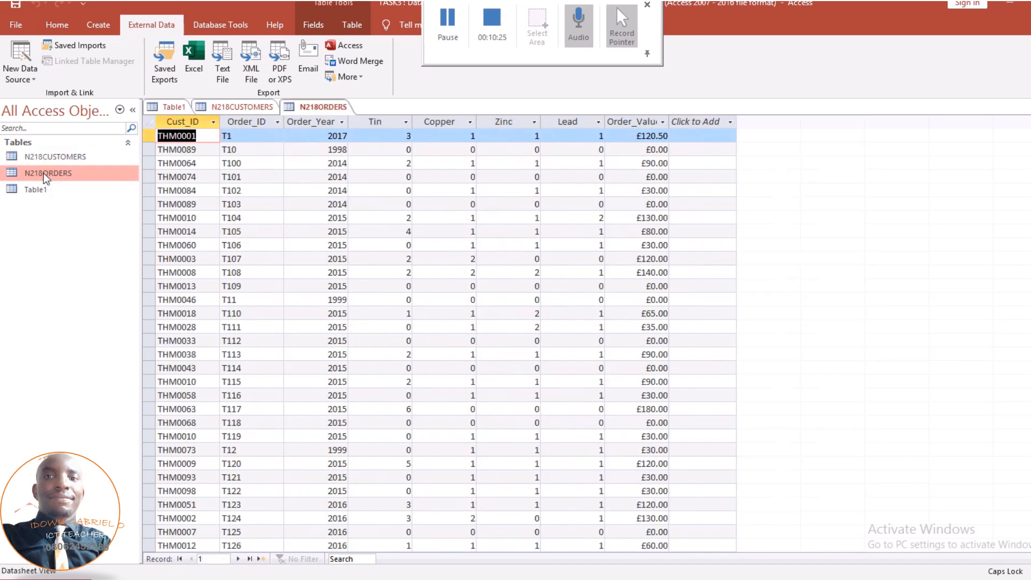
pyautogui.click(15, 25)
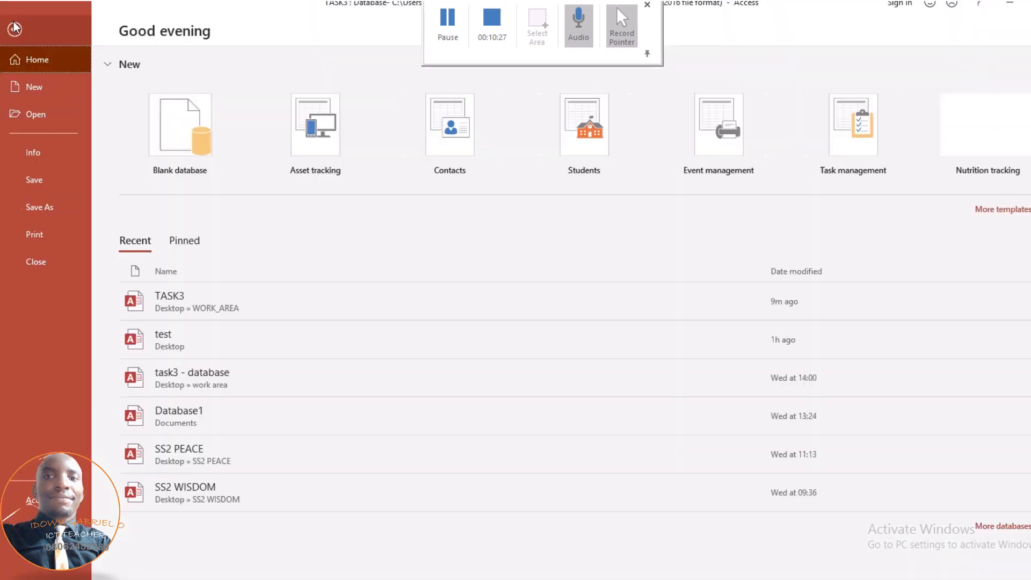
pyautogui.click(14, 29)
pyautogui.click(53, 24)
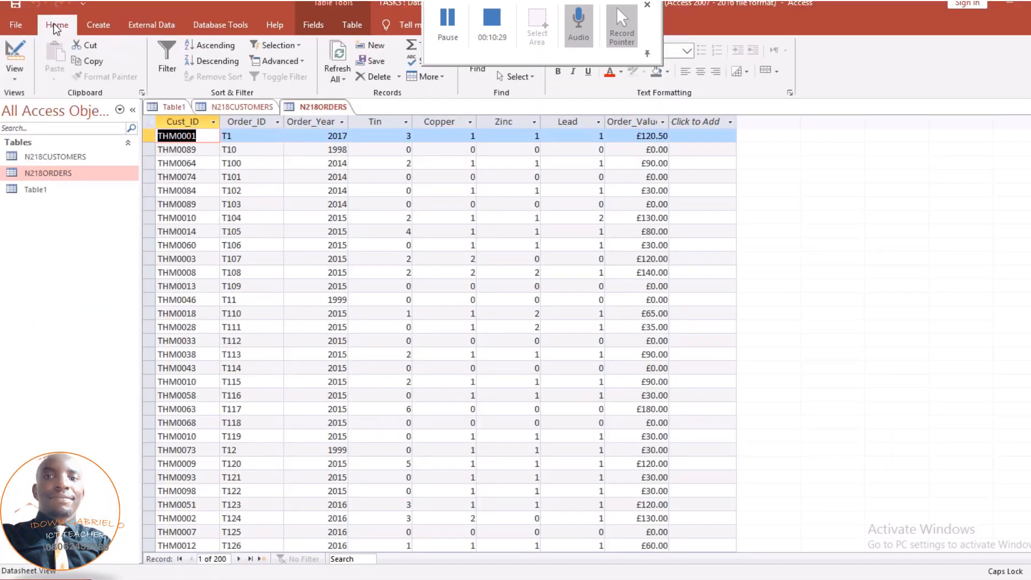
pyautogui.click(15, 58)
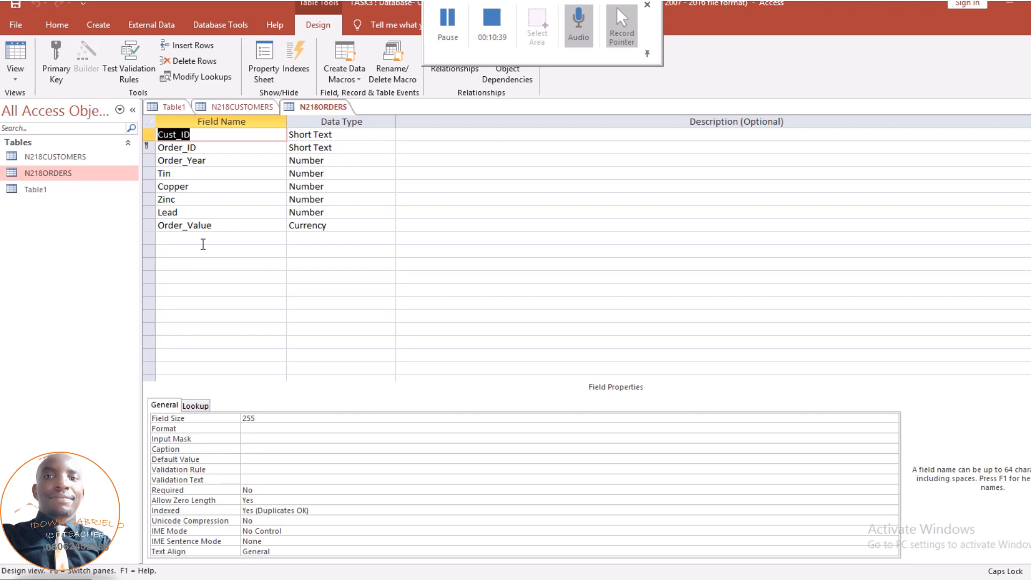
# Set the Order_Value field's decimal places to 0 and save the N218ORDERS table design
pyautogui.click(337, 226)
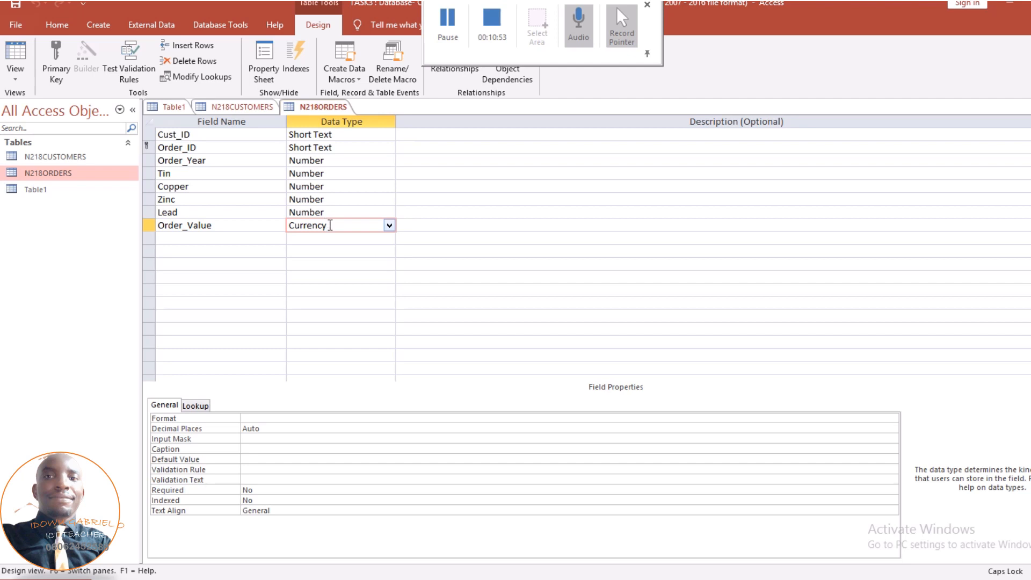
pyautogui.click(274, 429)
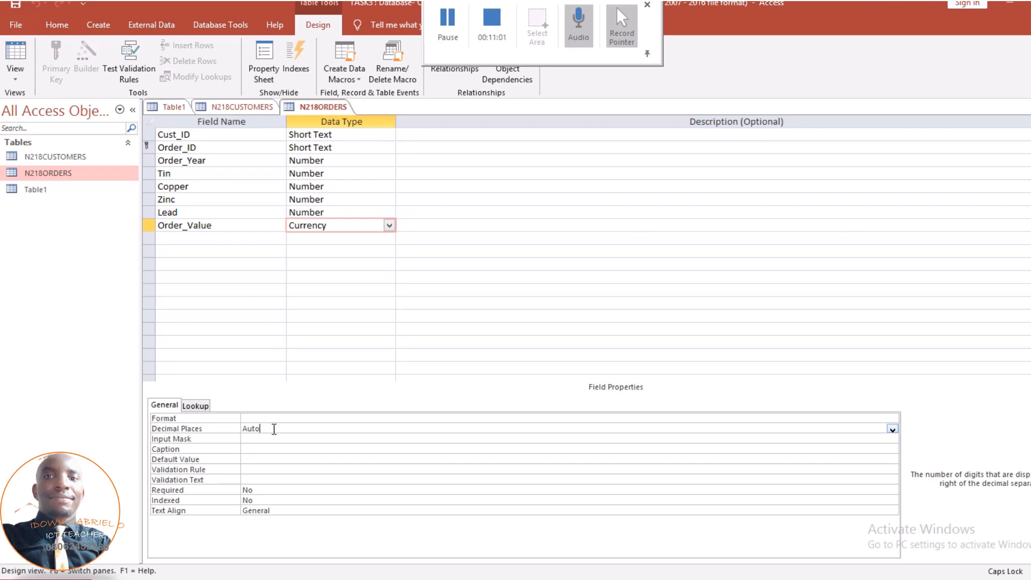
pyautogui.click(893, 431)
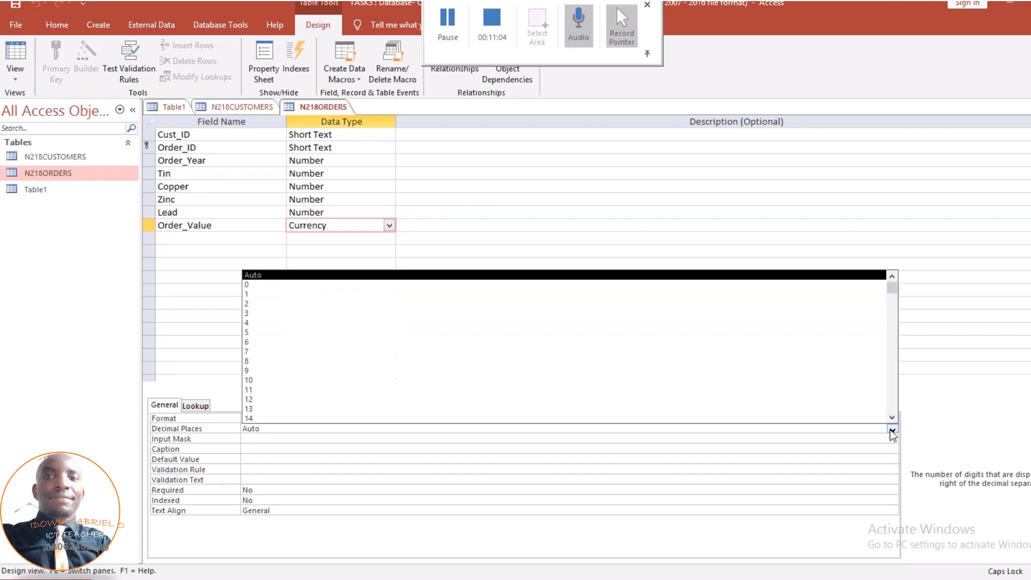
pyautogui.click(532, 281)
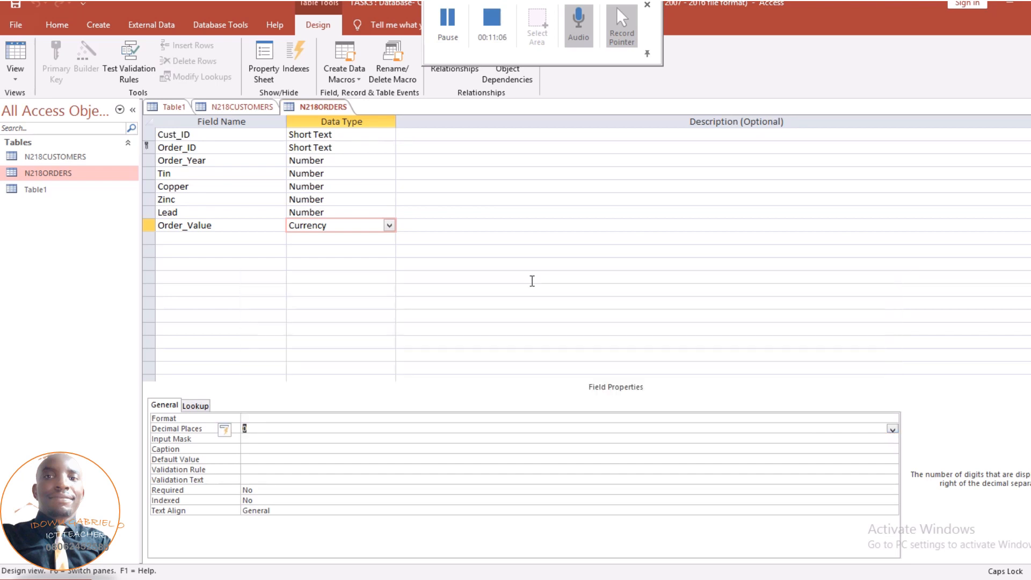
pyautogui.rightClick(329, 107)
pyautogui.click(344, 114)
# Save the N218ORDERS and N218CUSTOMERS tables and close all open tables
pyautogui.click(218, 24)
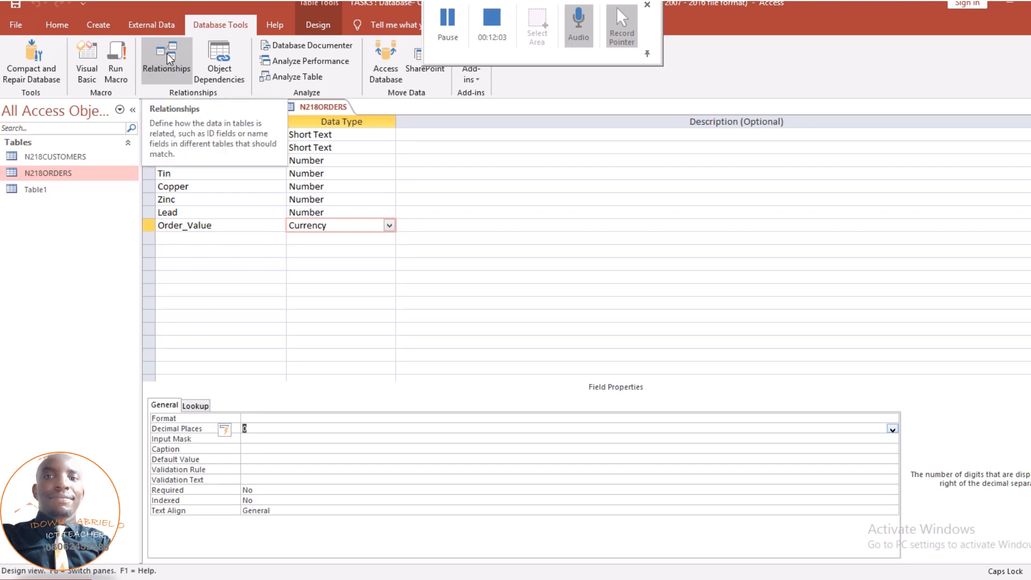
pyautogui.rightClick(325, 109)
pyautogui.click(341, 117)
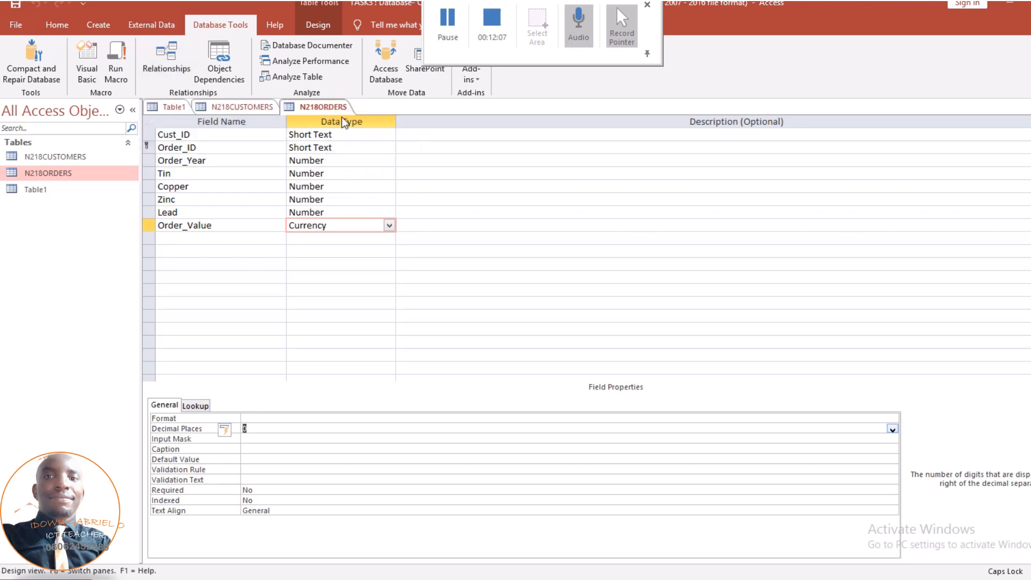
pyautogui.rightClick(228, 108)
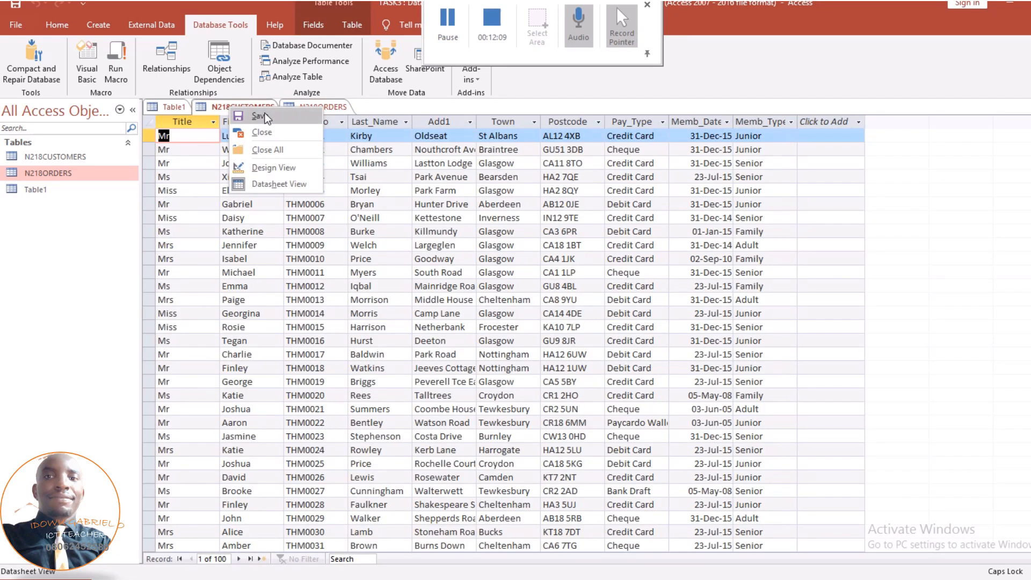
pyautogui.click(265, 113)
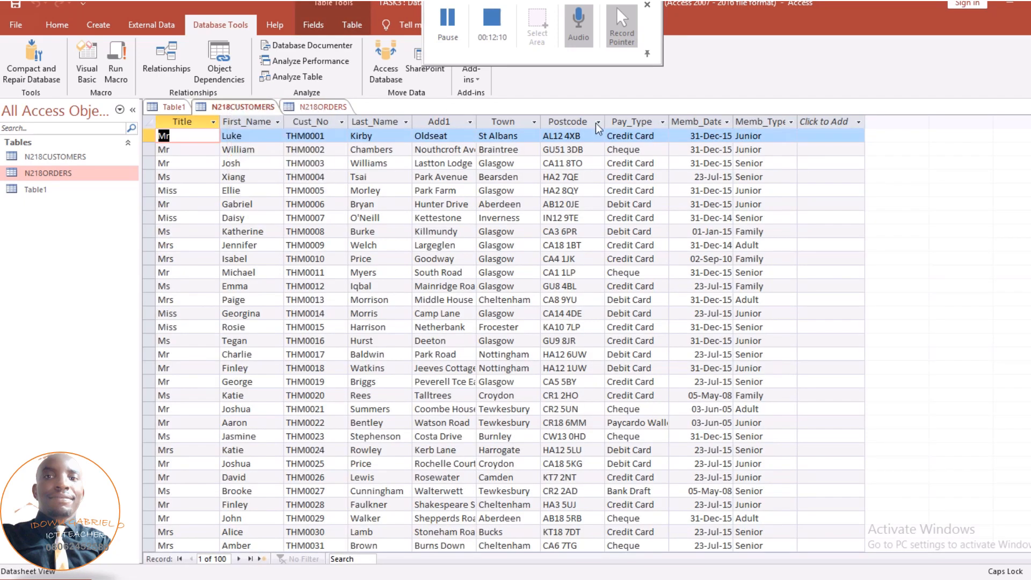
pyautogui.click(325, 106)
pyautogui.rightClick(327, 105)
pyautogui.click(361, 149)
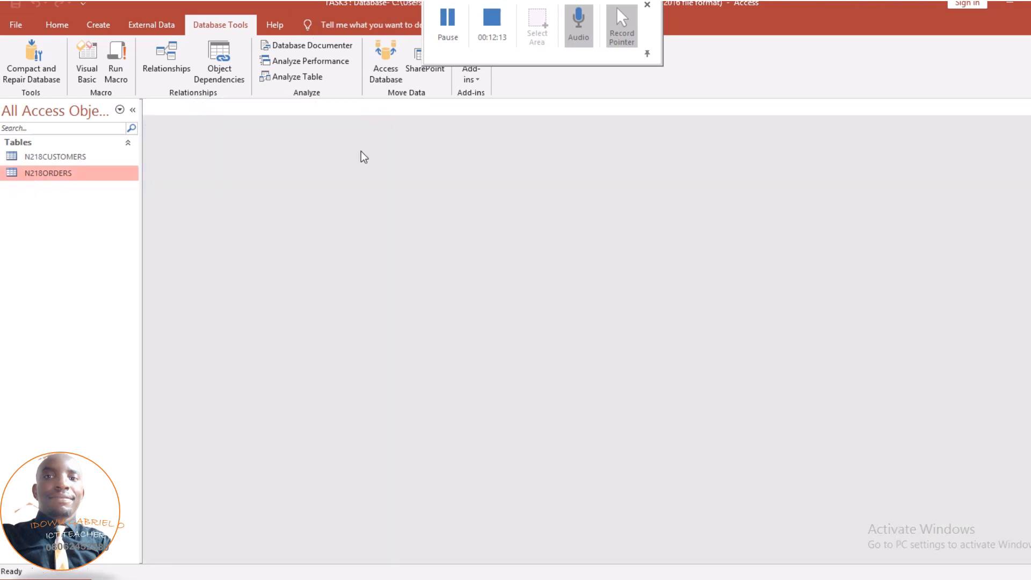
# Add the N218CUSTOMERS and N218ORDERS tables to the Relationships layout and enlarge their boxes to show every field
pyautogui.click(166, 59)
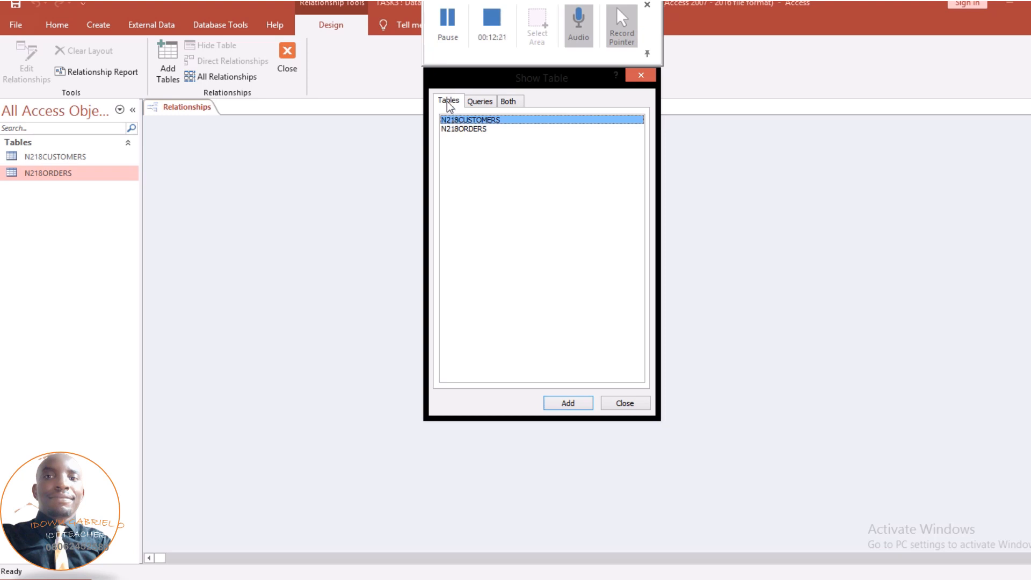
pyautogui.click(476, 101)
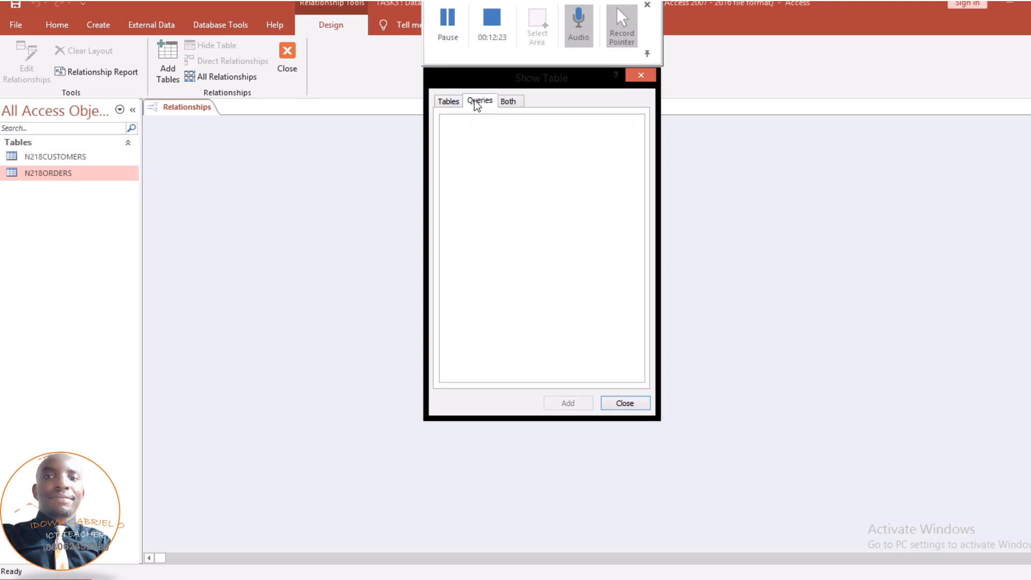
pyautogui.click(507, 100)
pyautogui.click(449, 101)
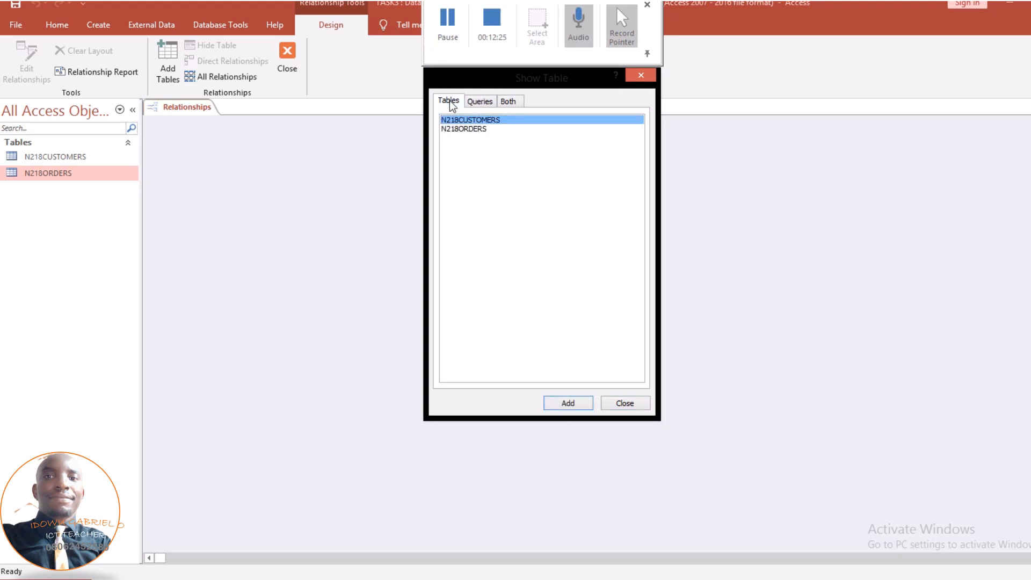
pyautogui.keyDown('shift'); pyautogui.click(465, 130); pyautogui.keyUp('shift')
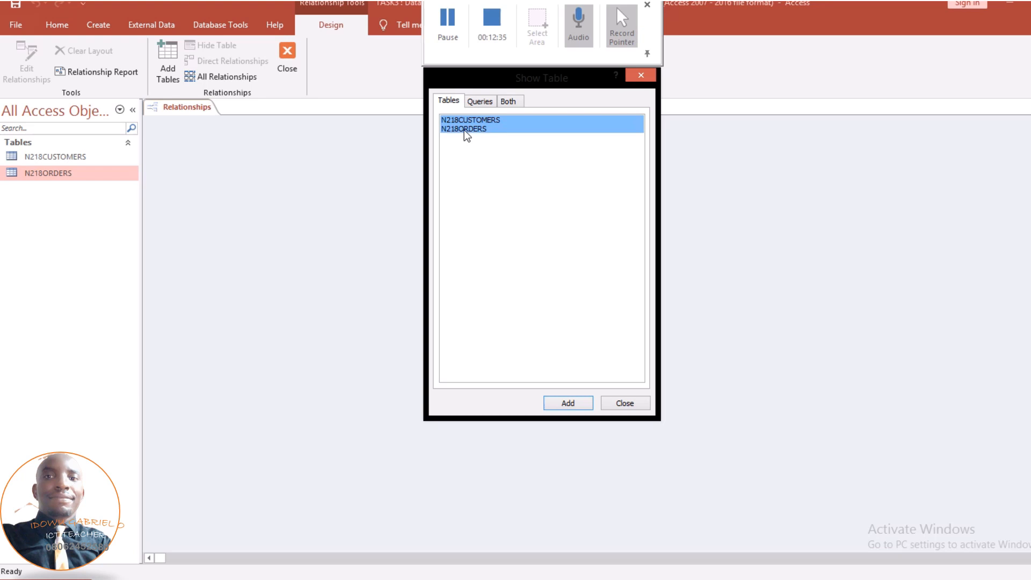
pyautogui.click(567, 404)
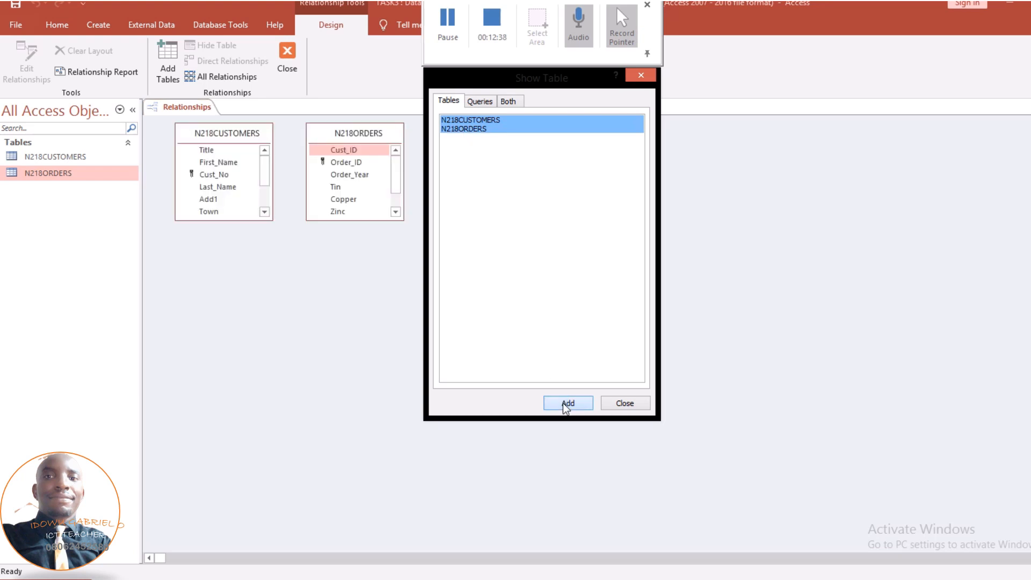
pyautogui.click(621, 404)
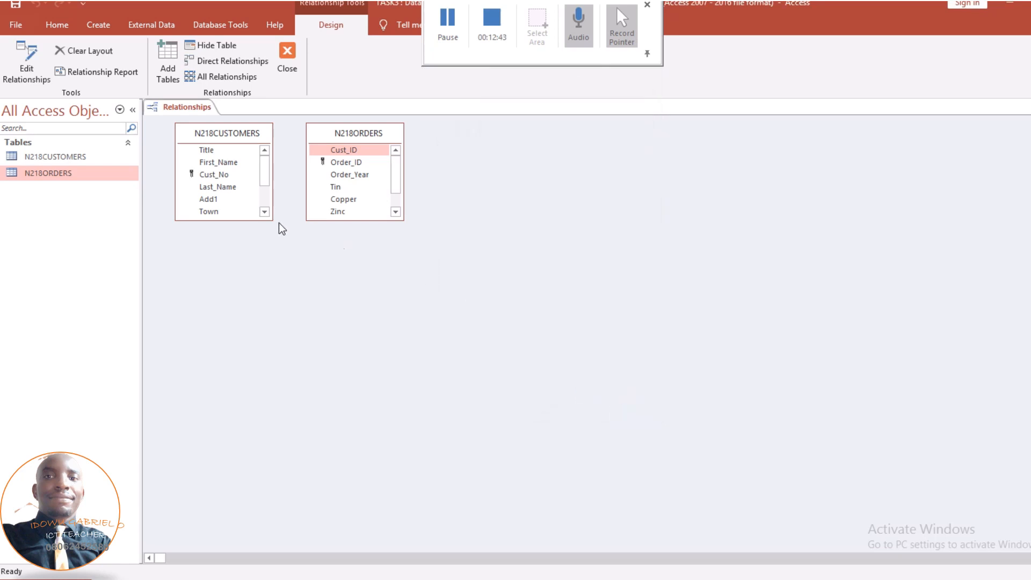
pyautogui.moveTo(272, 220); pyautogui.dragTo(267, 277)
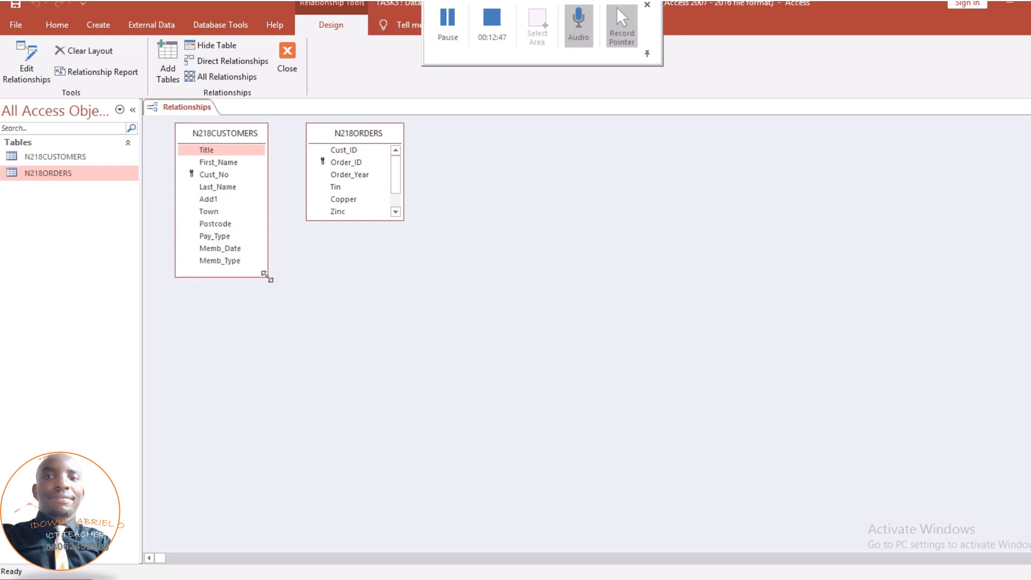
pyautogui.moveTo(403, 219); pyautogui.dragTo(403, 256)
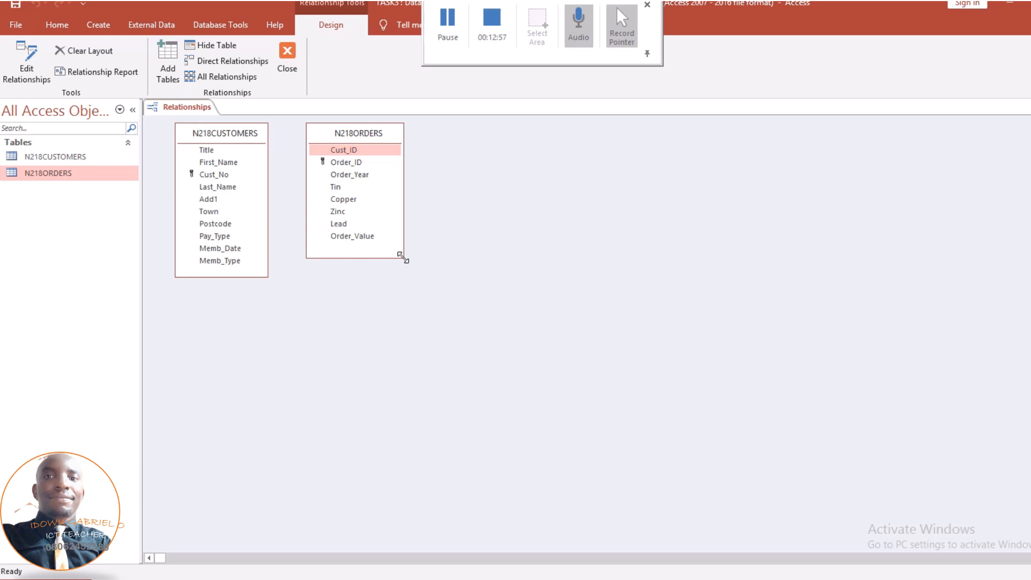
# Create a one-to-many relationship from Cust_No in N218CUSTOMERS to Cust_ID in N218ORDERS, keeping the default join type
pyautogui.click(218, 174)
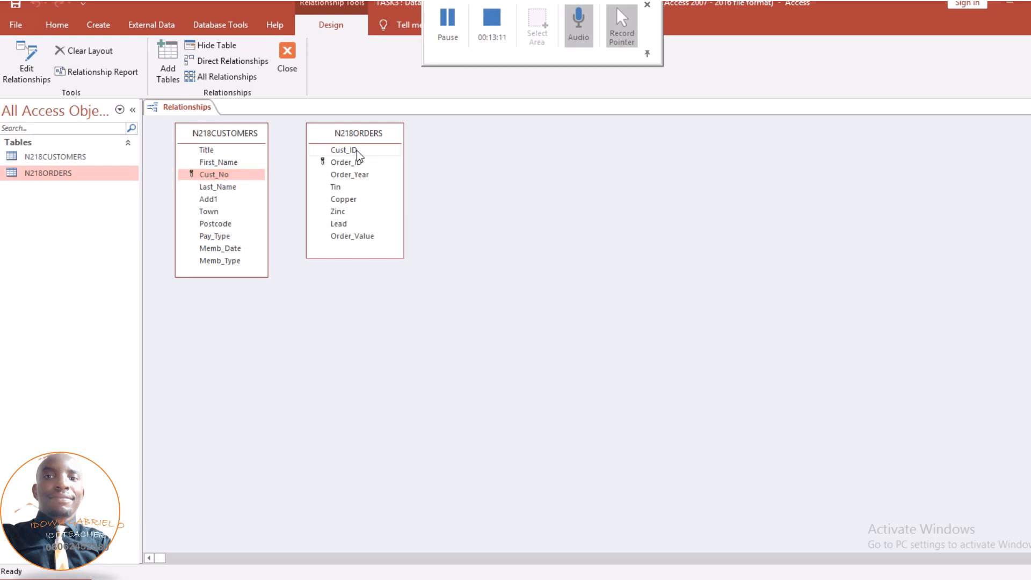
pyautogui.click(244, 174)
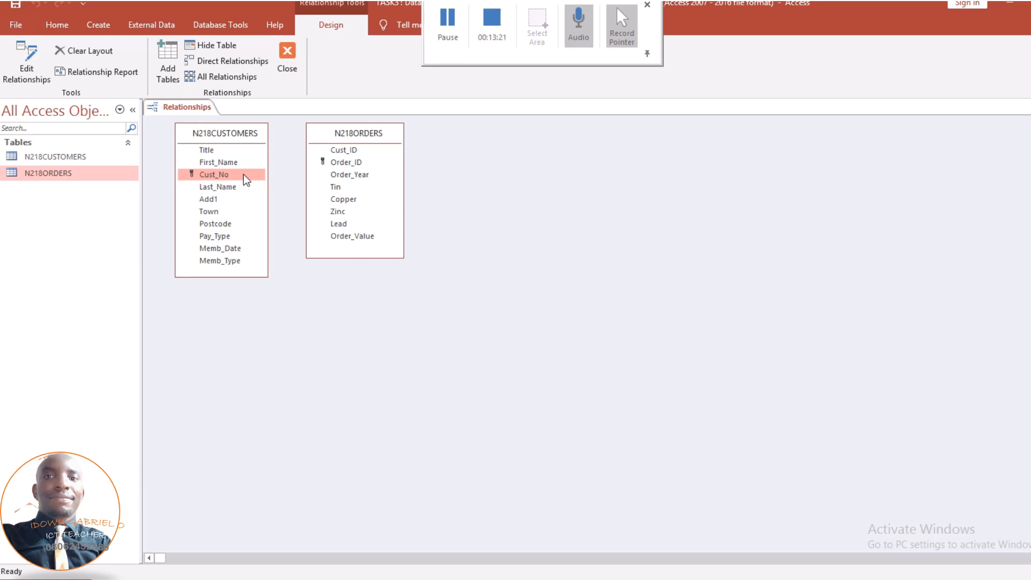
pyautogui.moveTo(244, 175); pyautogui.dragTo(350, 146)
pyautogui.moveTo(218, 175); pyautogui.dragTo(334, 150)
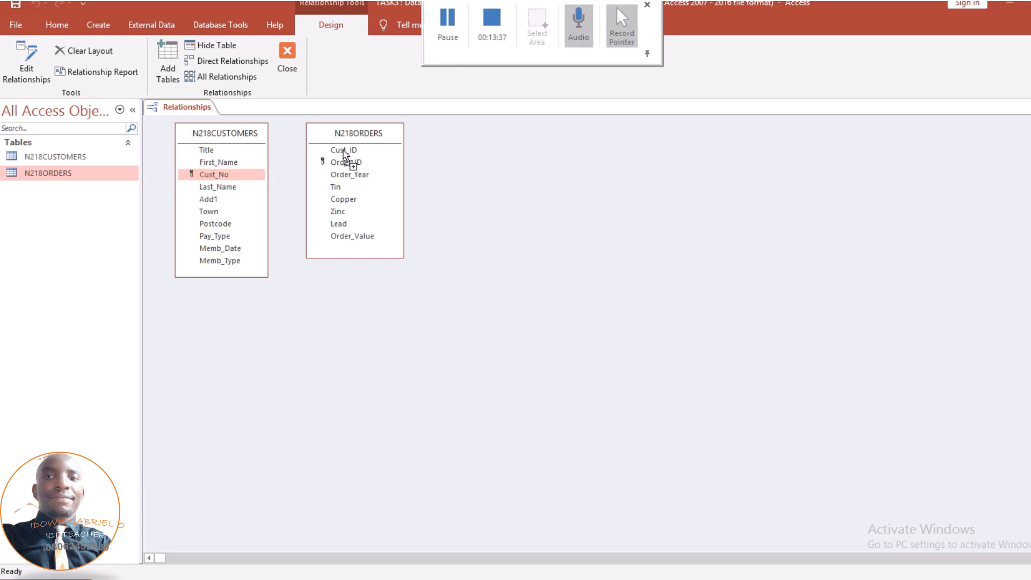
pyautogui.moveTo(344, 164); pyautogui.dragTo(338, 155)
pyautogui.moveTo(342, 152); pyautogui.dragTo(342, 152)
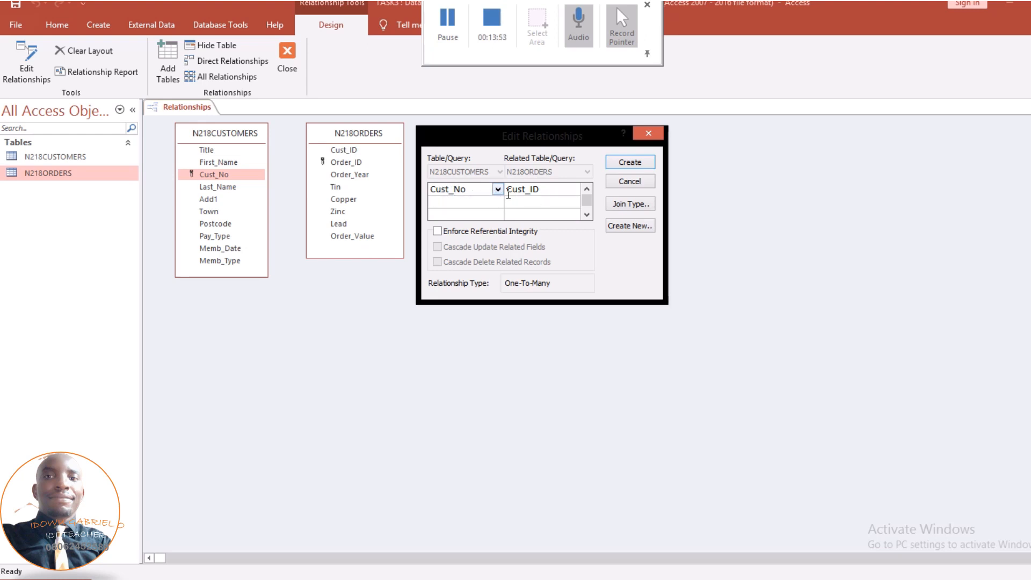
pyautogui.click(631, 205)
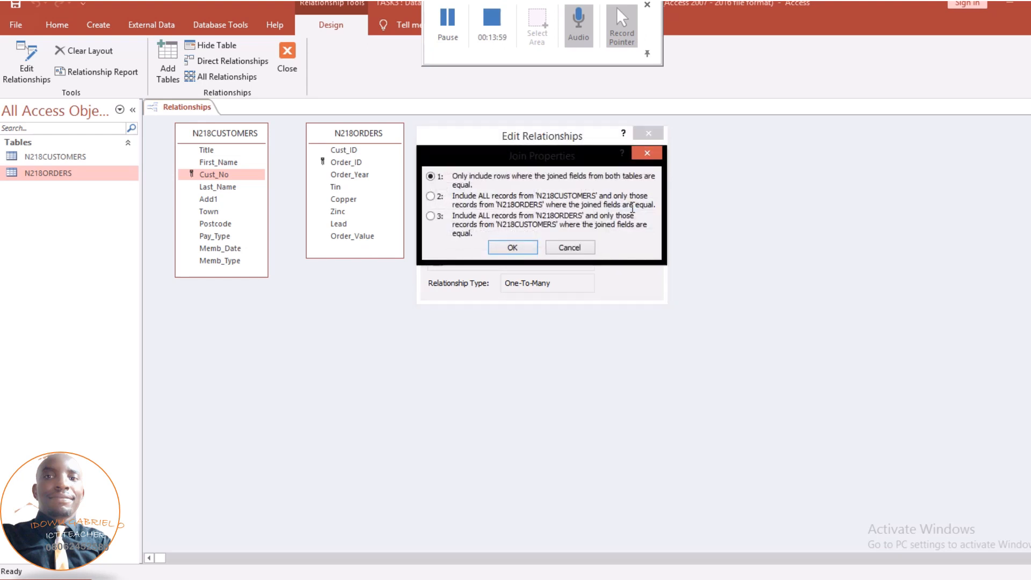
pyautogui.click(568, 247)
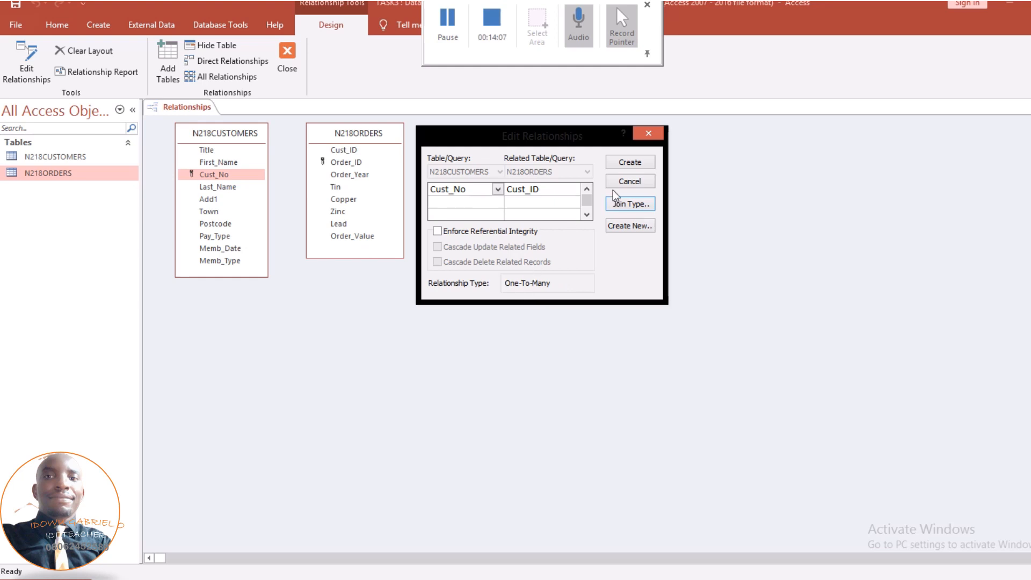
pyautogui.click(633, 163)
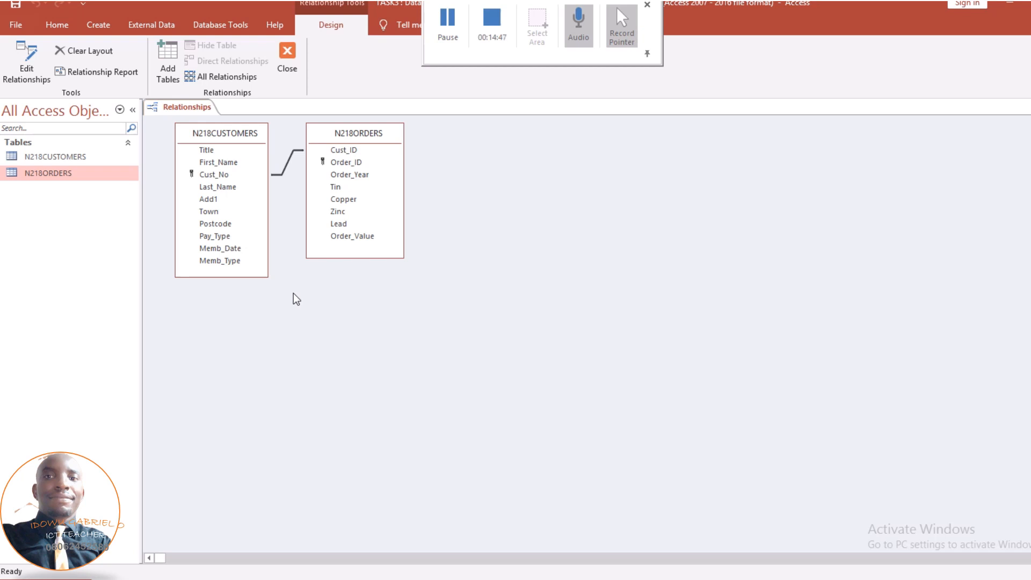
# Review the settings of the relationship between customers and orders, and close the Relationships layout with its changes saved
pyautogui.doubleClick(282, 175)
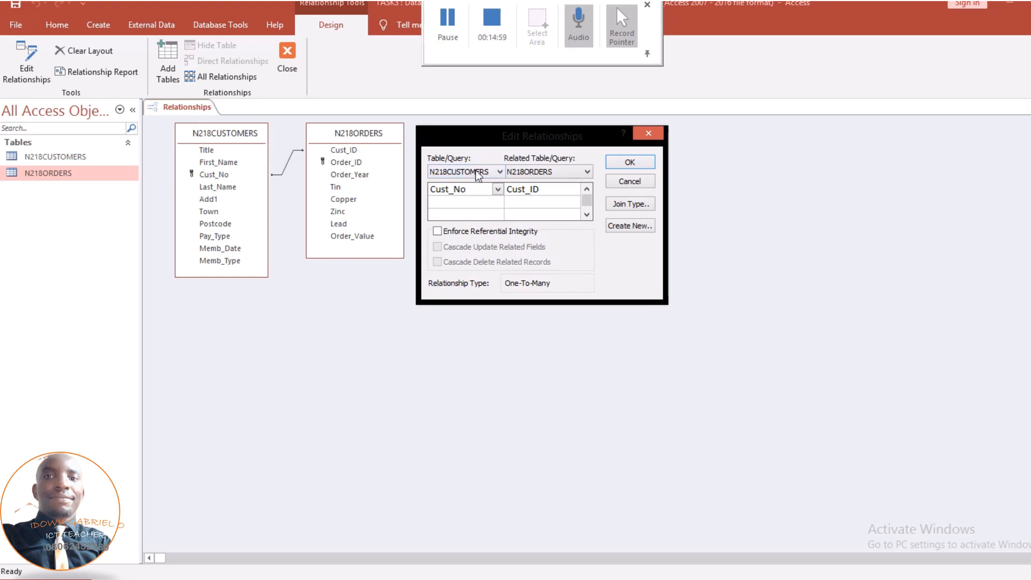
pyautogui.moveTo(486, 147); pyautogui.dragTo(265, 308)
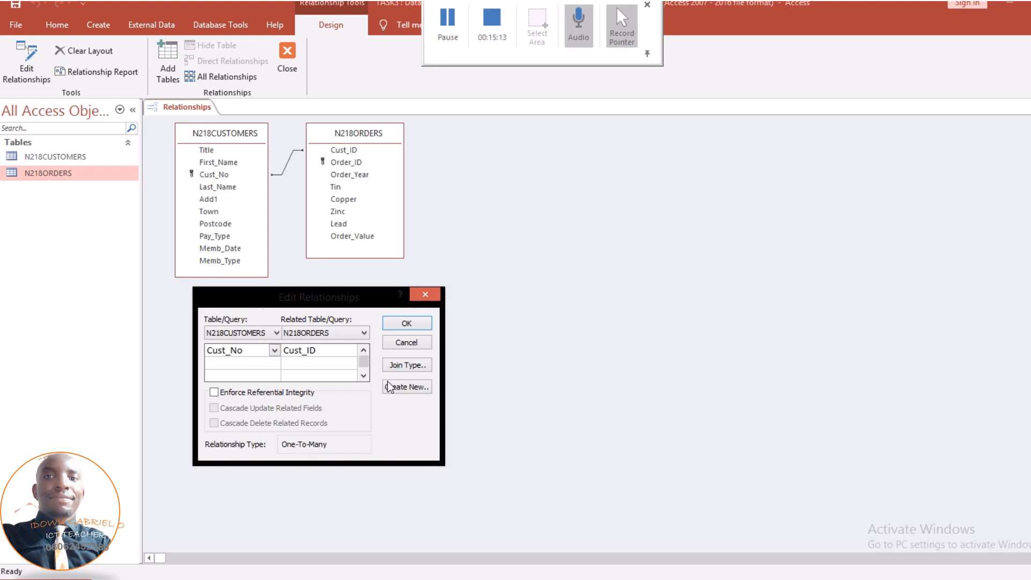
pyautogui.click(398, 322)
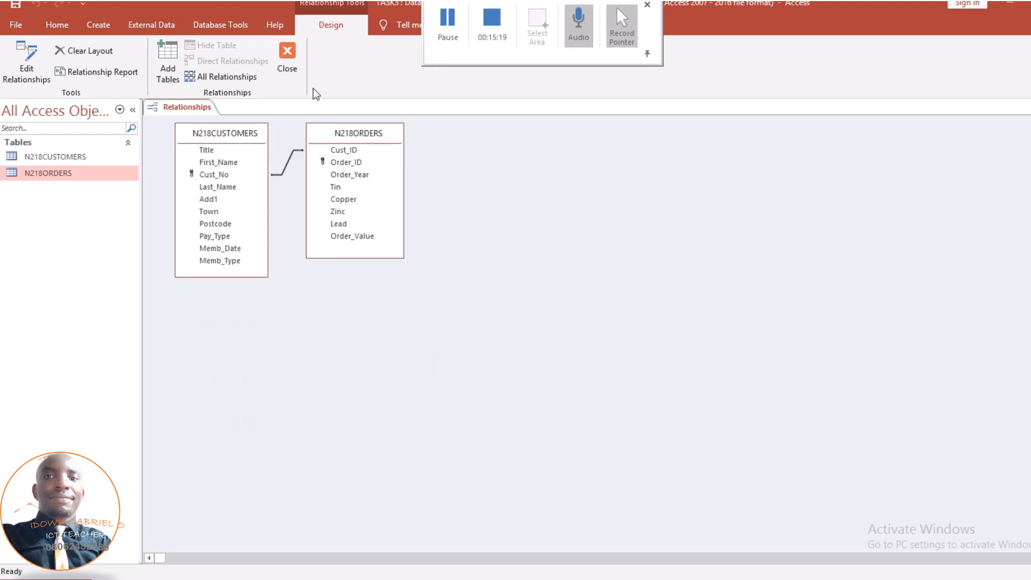
pyautogui.click(288, 69)
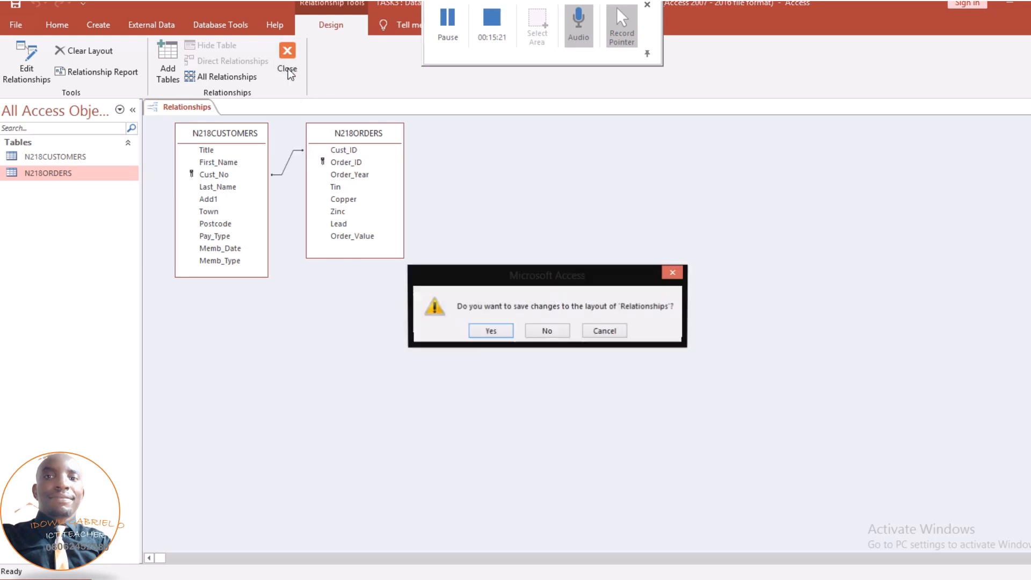
pyautogui.click(489, 331)
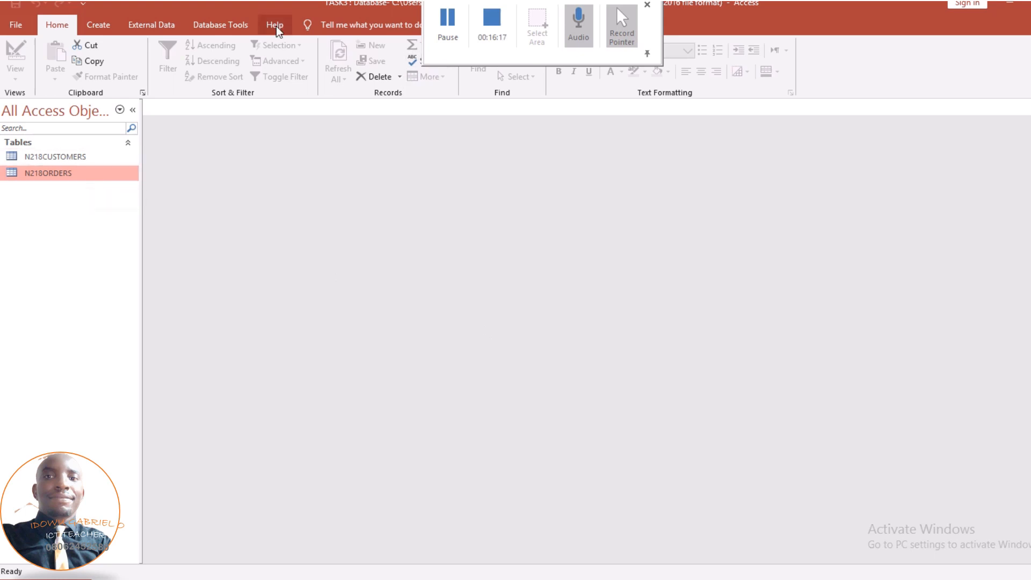
# Start a new form with the Form Wizard and choose the N218ORDERS table as the source of its fields
pyautogui.click(99, 24)
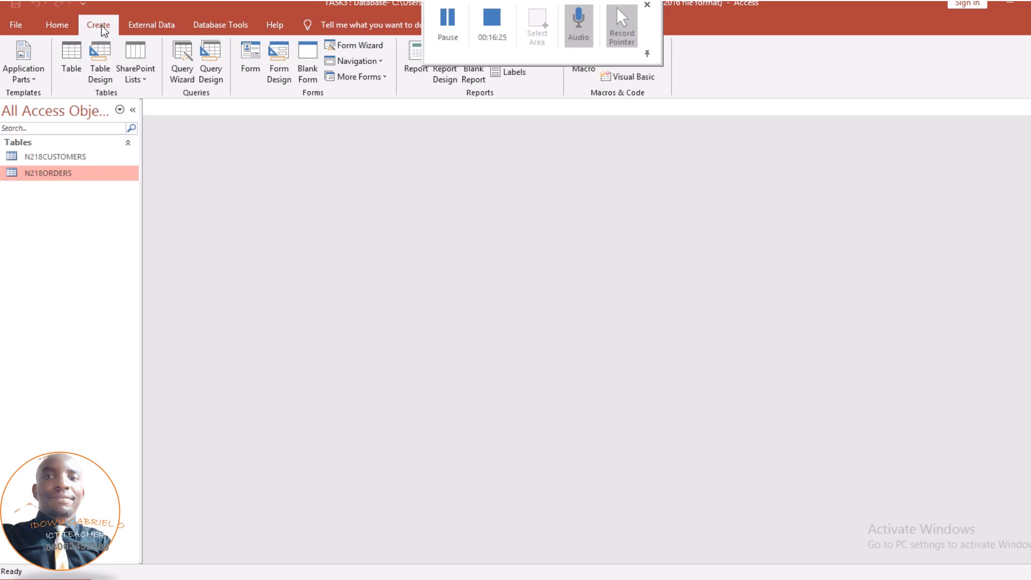
pyautogui.click(368, 50)
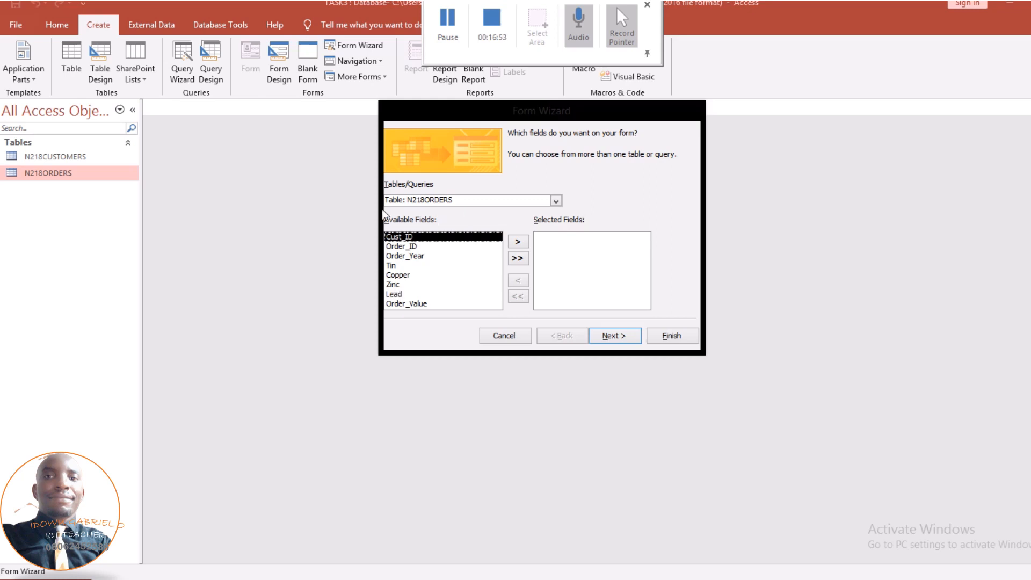
pyautogui.click(556, 201)
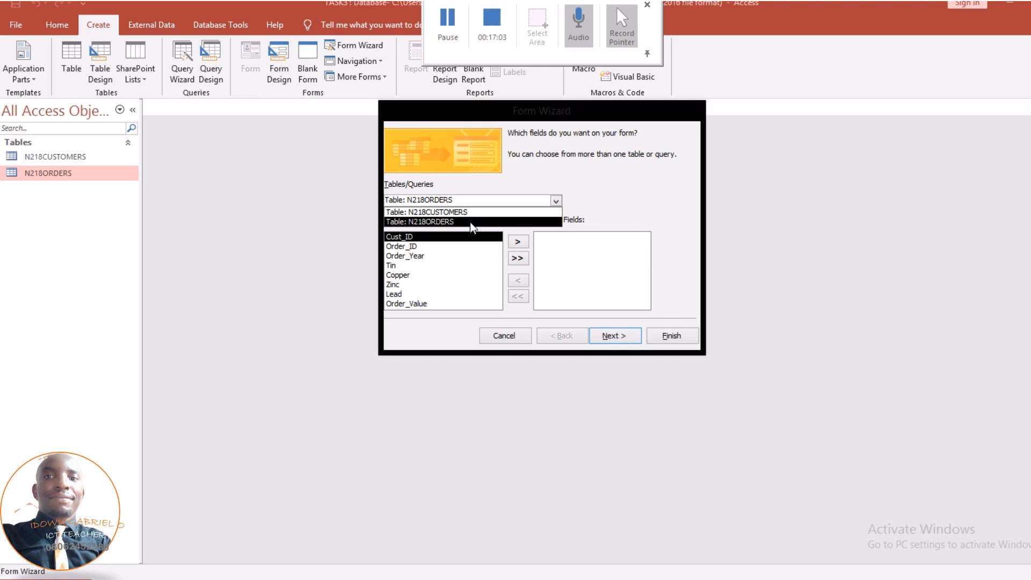
pyautogui.click(419, 222)
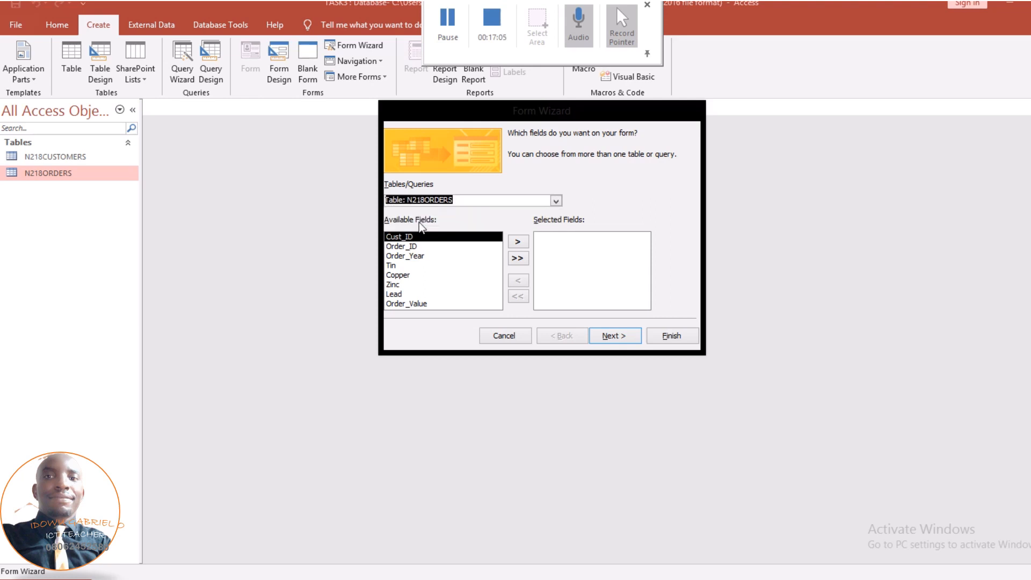